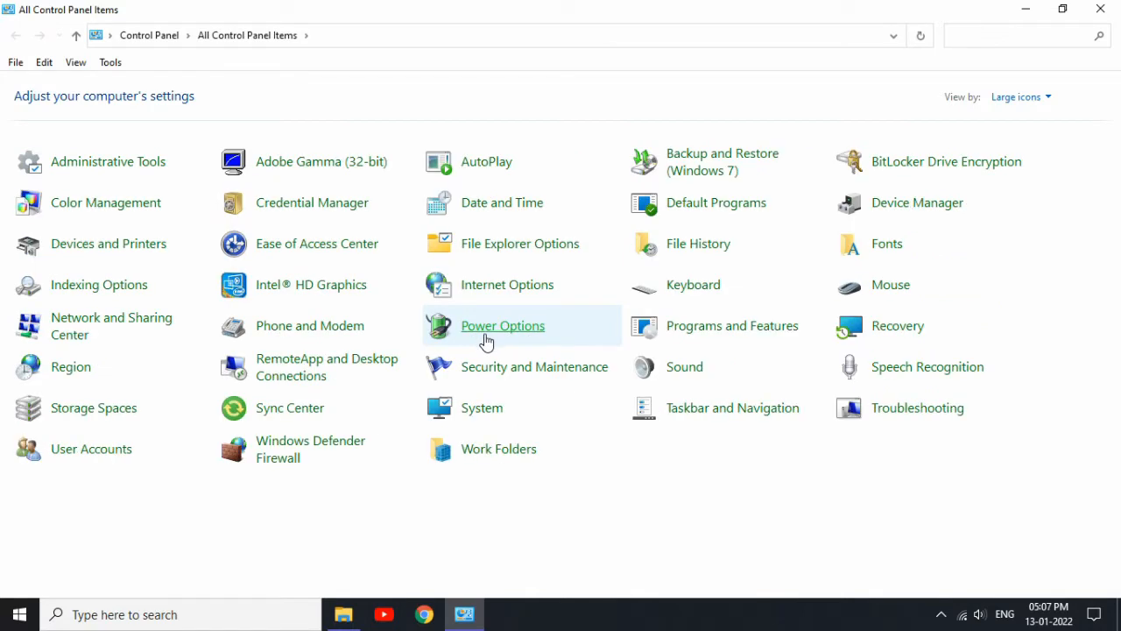
Switch the Control Panel items to small icons and back to large icons.
{"action": "left_click", "coordinate": [1014, 97]}
{"action": "left_click", "coordinate": [1025, 168]}
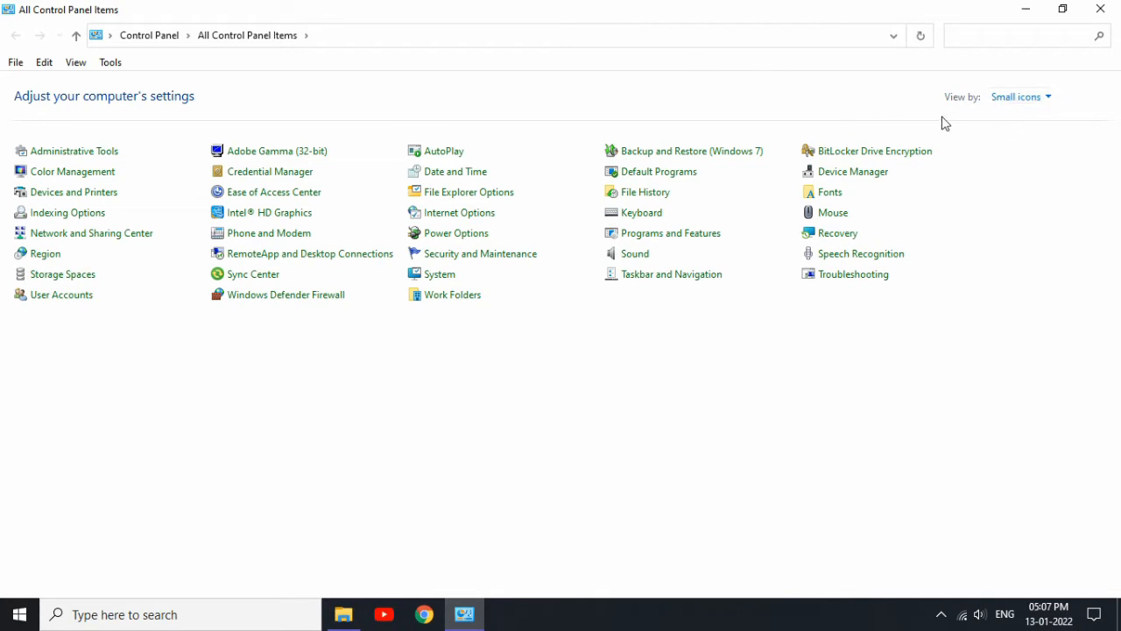
{"action": "left_click", "coordinate": [996, 97]}
{"action": "left_click", "coordinate": [1007, 142]}
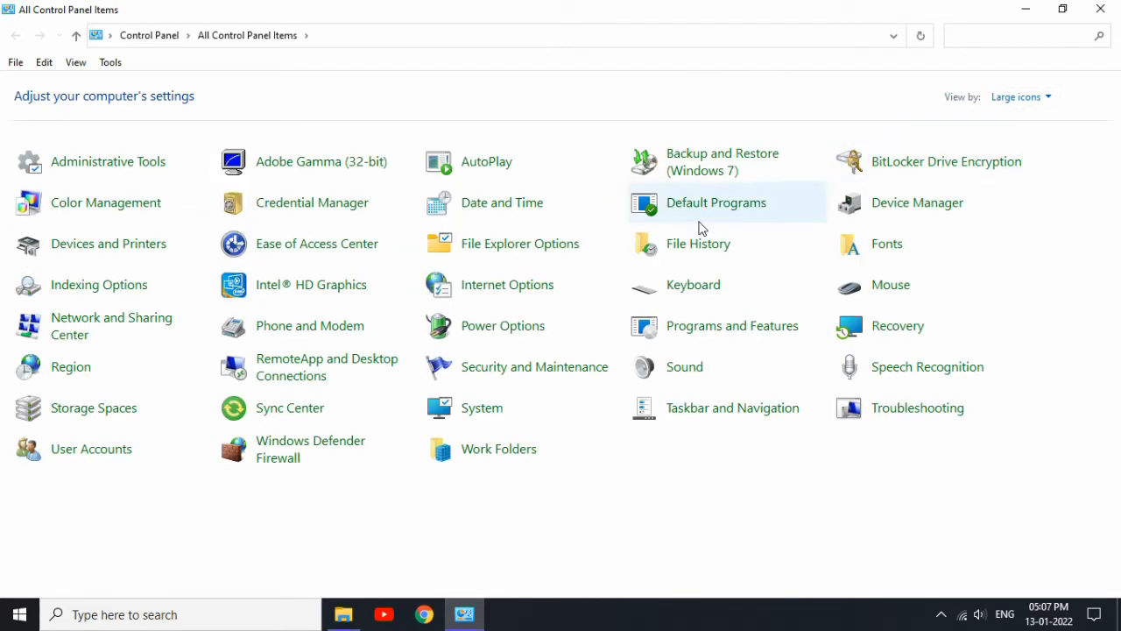
Open the uninstall list from the Control Panel home, look through the installed programs down to Python Launcher, and close the window.
{"action": "left_click", "coordinate": [172, 38]}
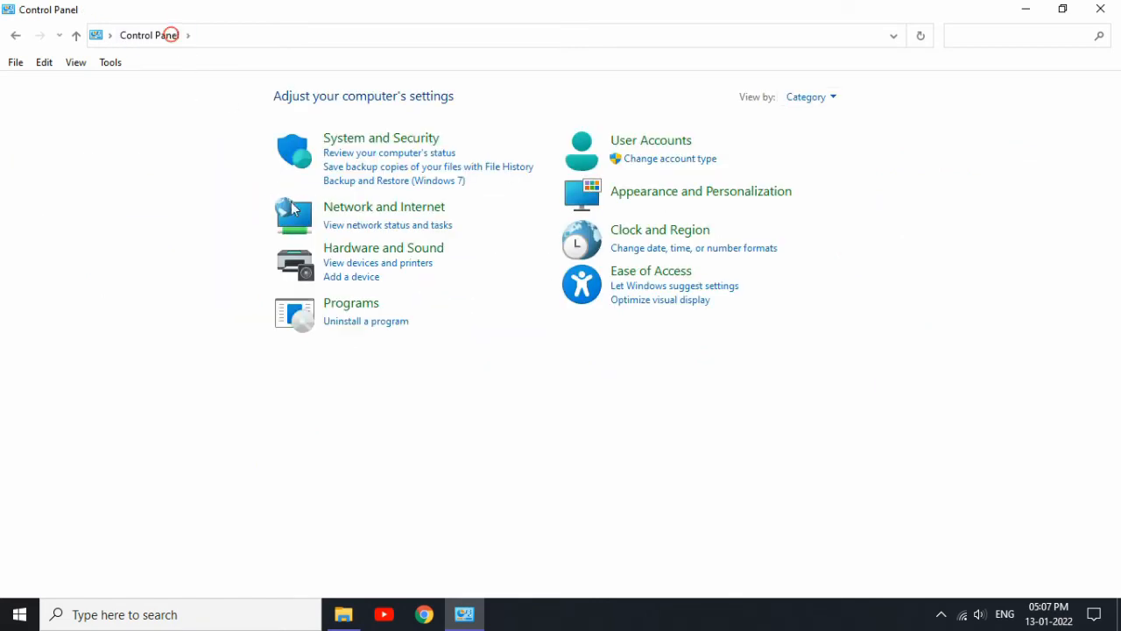
{"action": "left_click", "coordinate": [352, 324]}
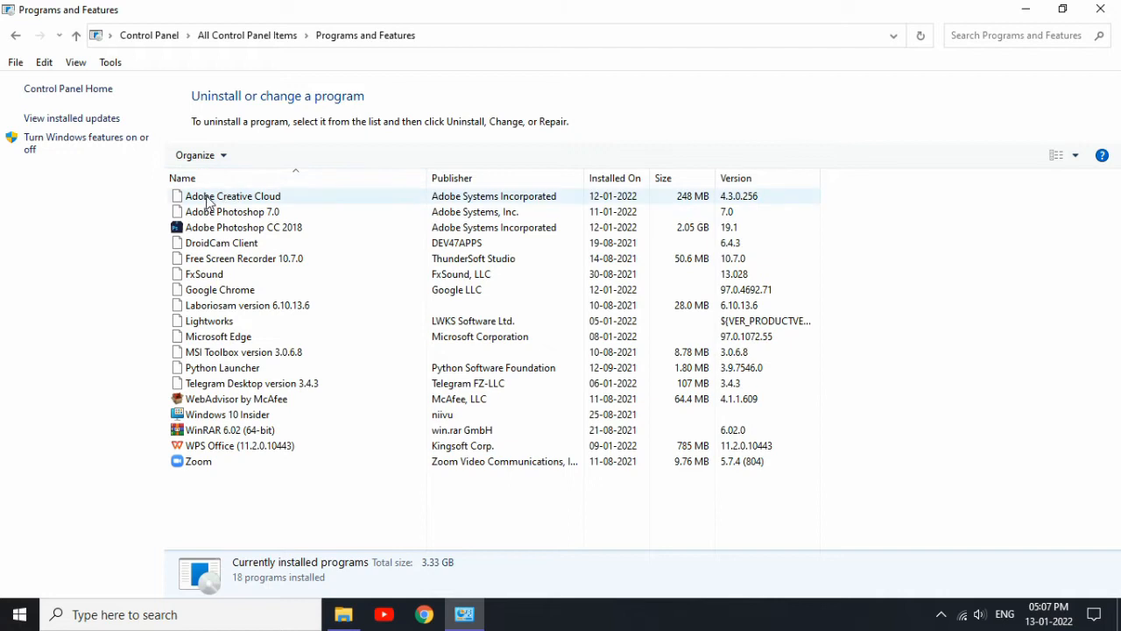
{"action": "left_click", "coordinate": [608, 197]}
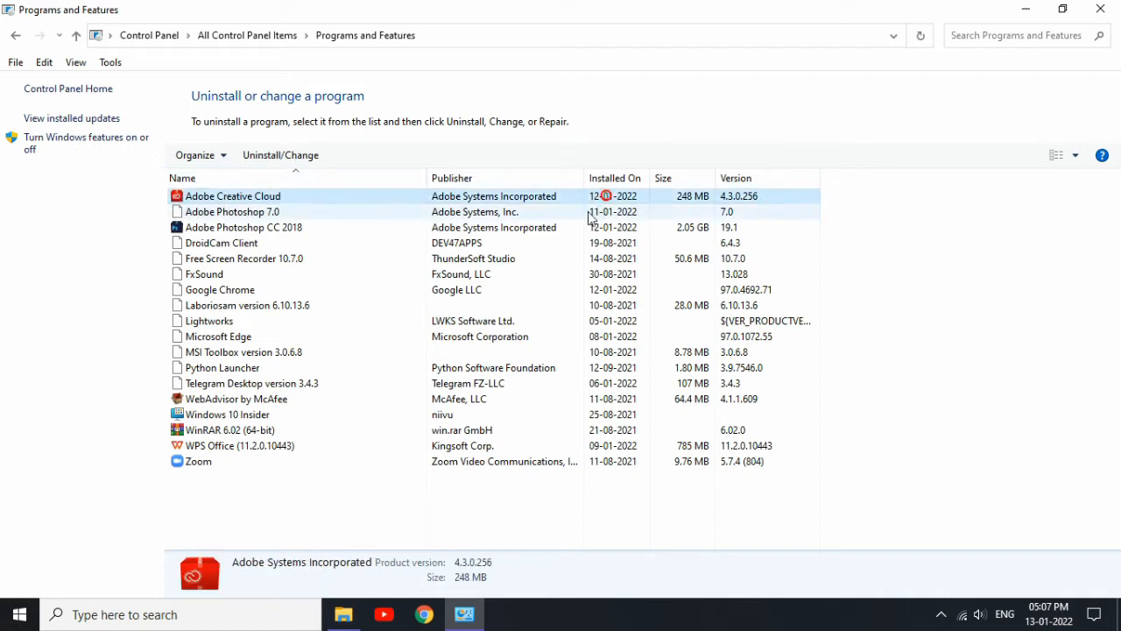
{"action": "left_click", "coordinate": [585, 225]}
{"action": "left_click", "coordinate": [575, 212]}
{"action": "left_click", "coordinate": [575, 227]}
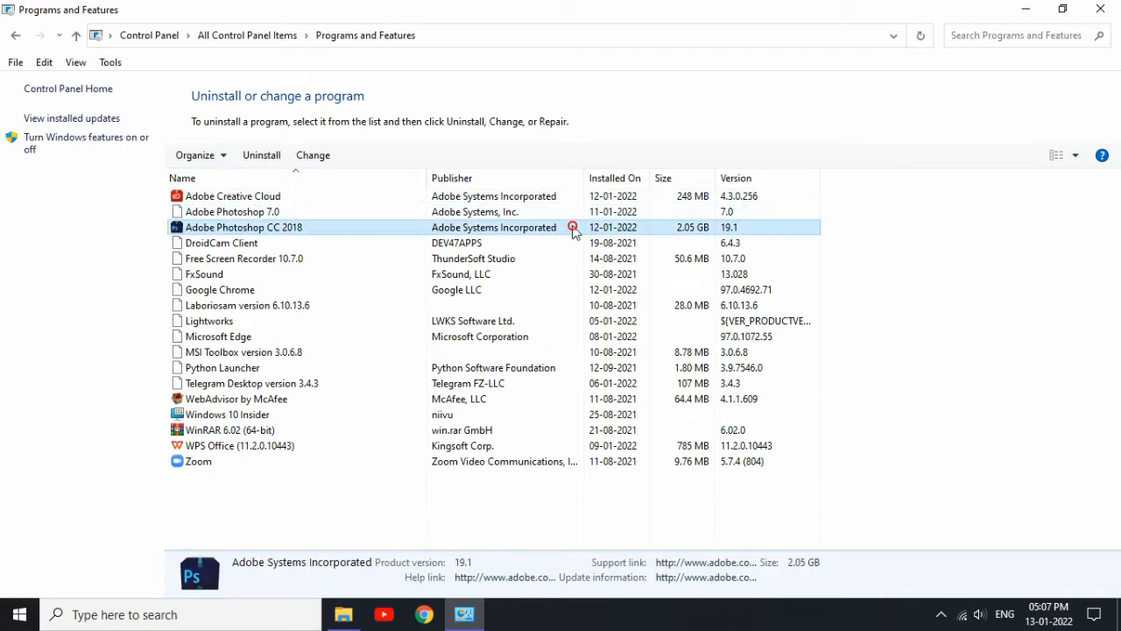
{"action": "left_click", "coordinate": [562, 244]}
{"action": "left_click", "coordinate": [552, 260]}
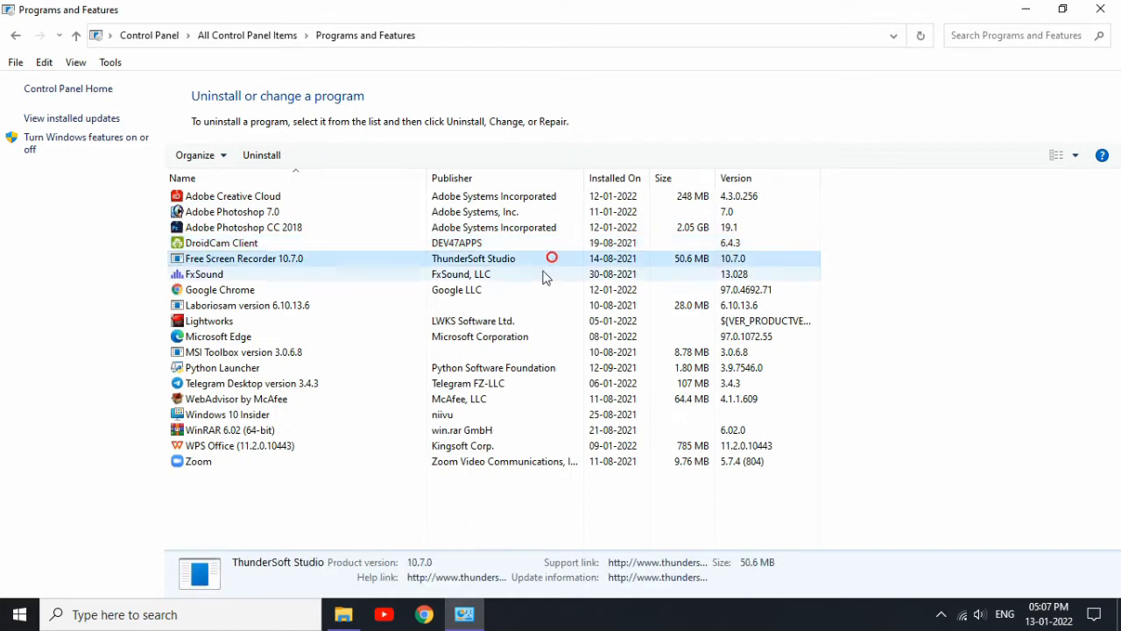
{"action": "left_click", "coordinate": [493, 289]}
{"action": "left_click", "coordinate": [493, 321]}
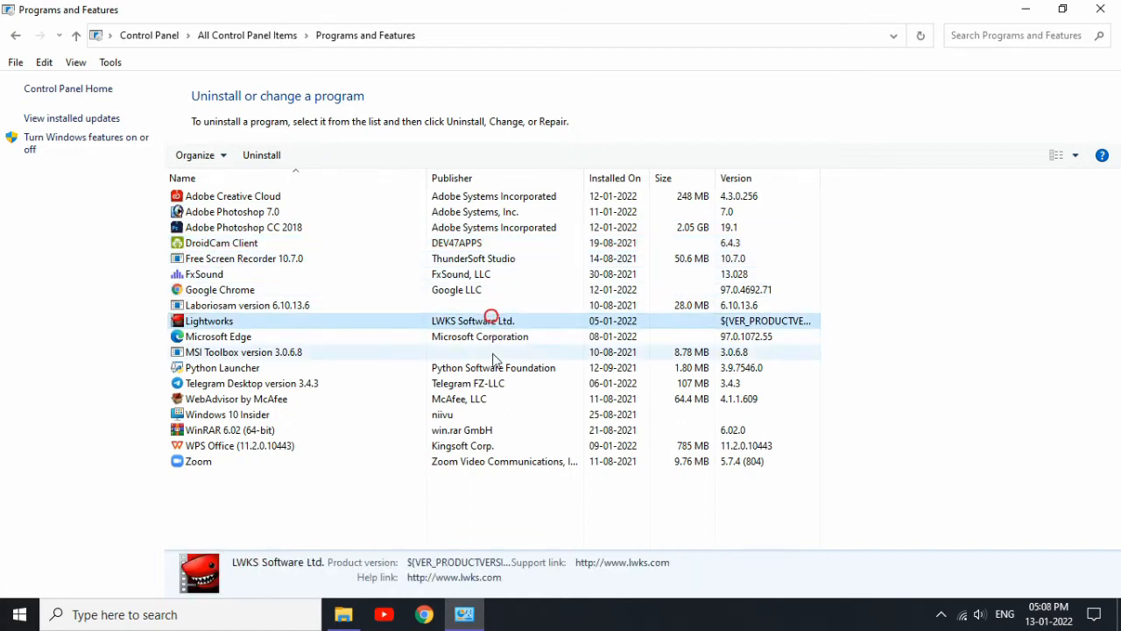
{"action": "left_click", "coordinate": [495, 352]}
{"action": "left_click", "coordinate": [496, 368]}
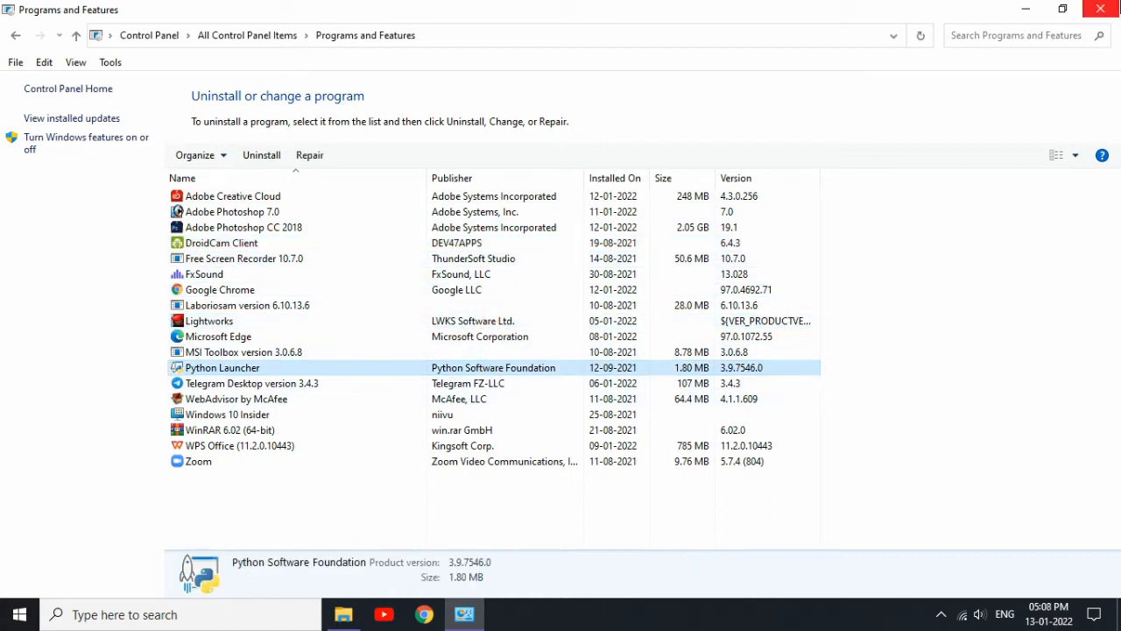
{"action": "left_click", "coordinate": [1100, 8]}
{"action": "right_click", "coordinate": [808, 20]}
{"action": "left_click", "coordinate": [826, 67]}
{"action": "left_click", "coordinate": [941, 614]}
{"action": "right_click", "coordinate": [959, 548]}
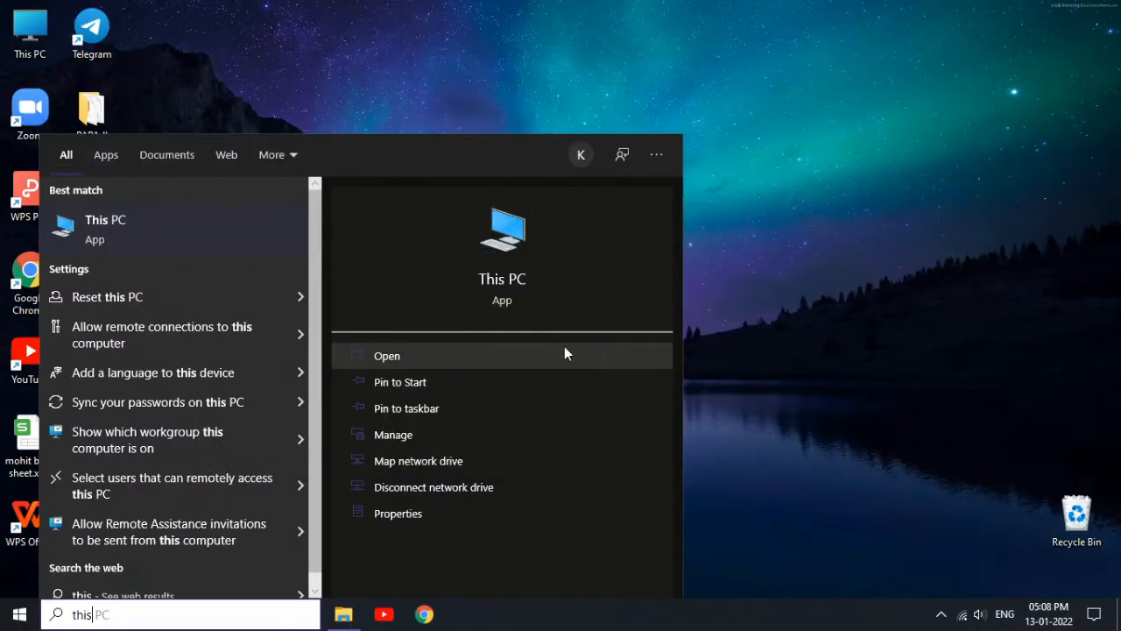
Open This PC, view its system properties, and bring up the performance settings from the advanced system settings.
{"action": "left_click", "coordinate": [564, 346]}
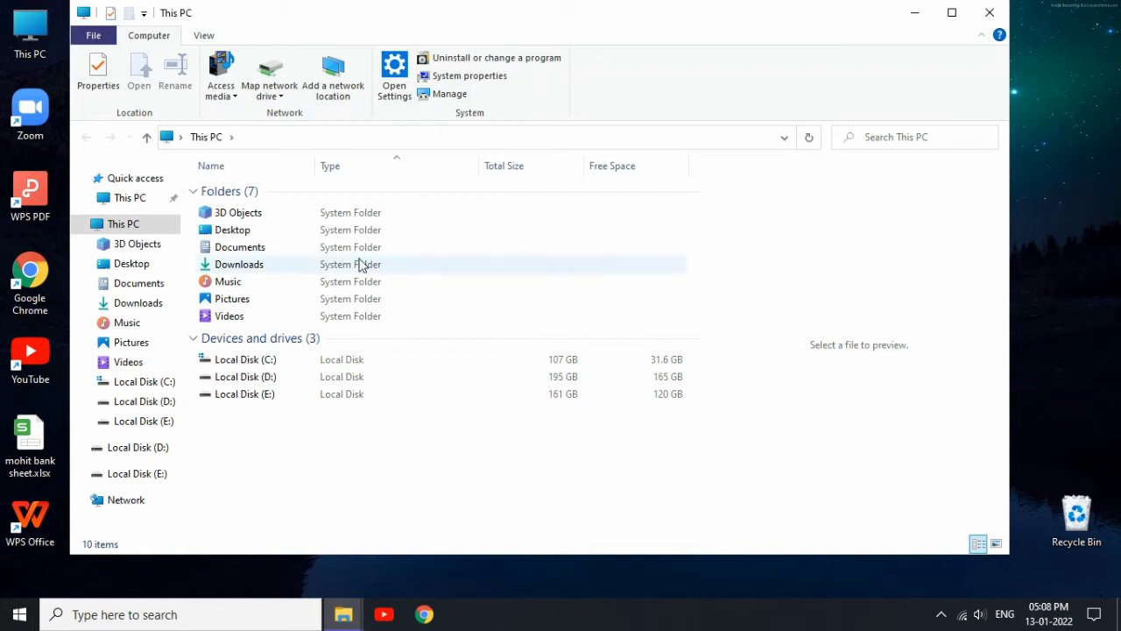
{"action": "right_click", "coordinate": [567, 474]}
{"action": "left_click", "coordinate": [592, 456]}
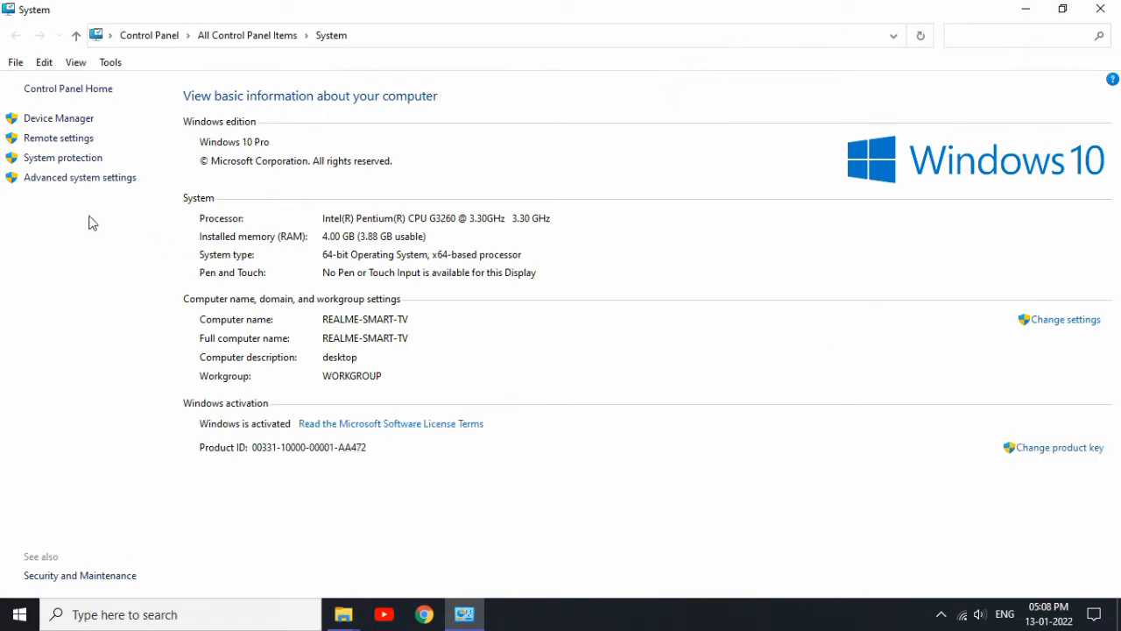
{"action": "left_click", "coordinate": [97, 179]}
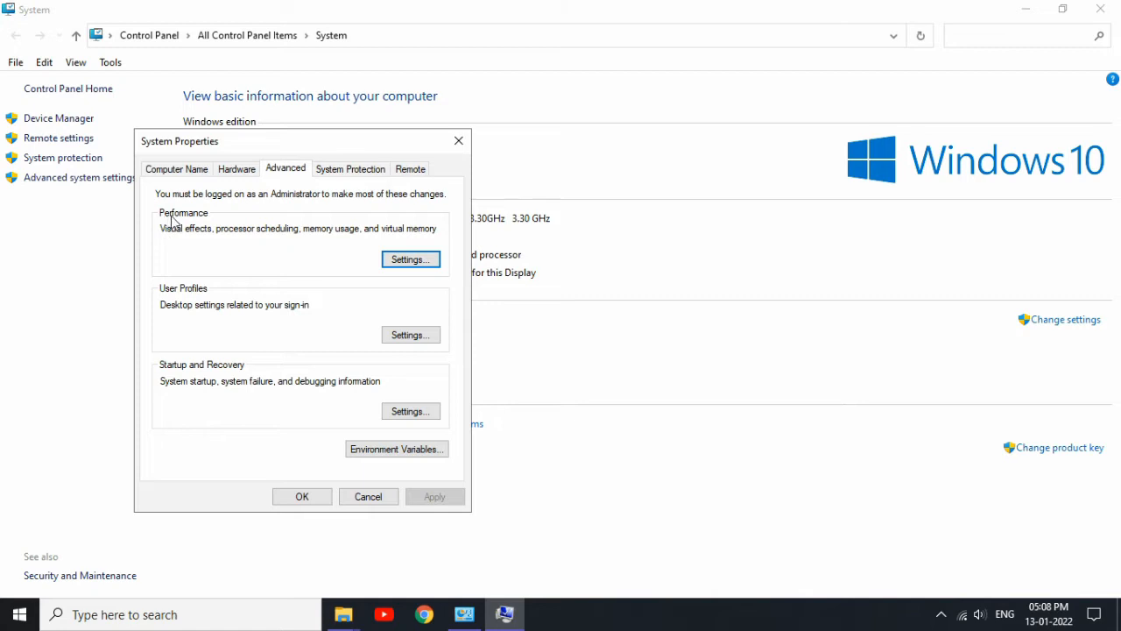
{"action": "left_click", "coordinate": [408, 260]}
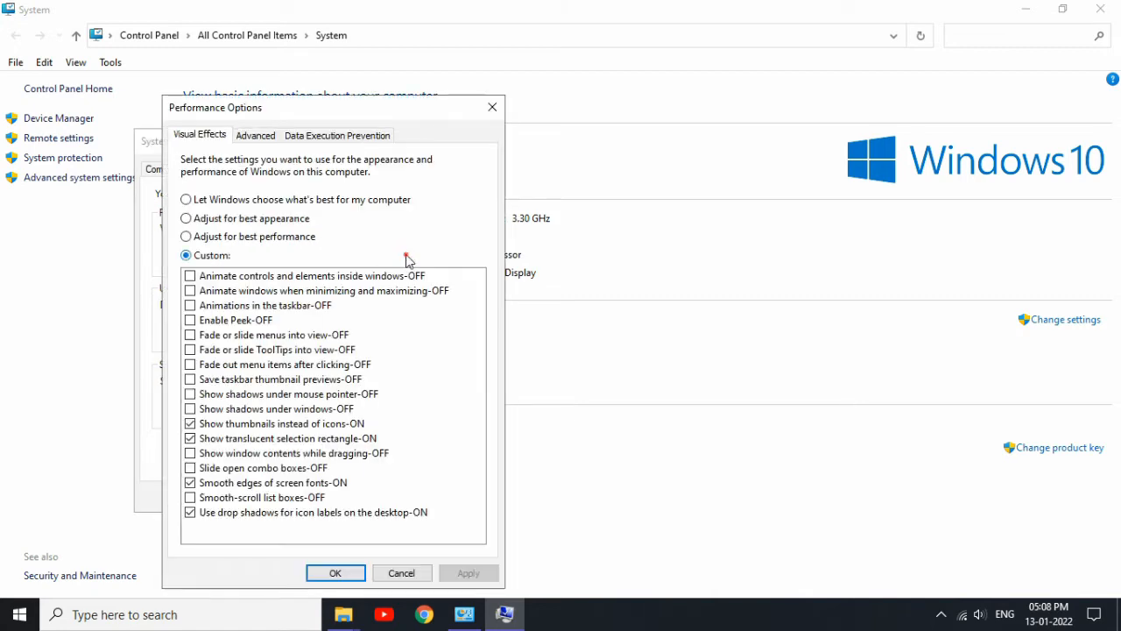
Adjust visual effects for best performance, re-enable thumbnails, translucent selection rectangle, smooth screen fonts and desktop icon label shadows, and apply.
{"action": "left_click", "coordinate": [186, 237]}
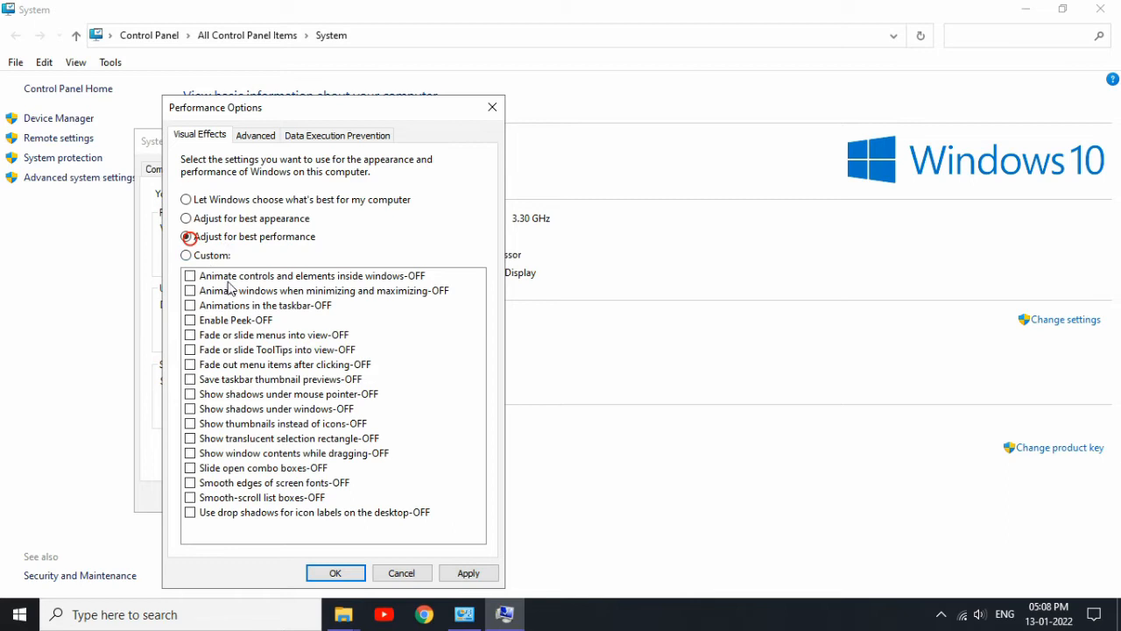
{"action": "left_click", "coordinate": [191, 515]}
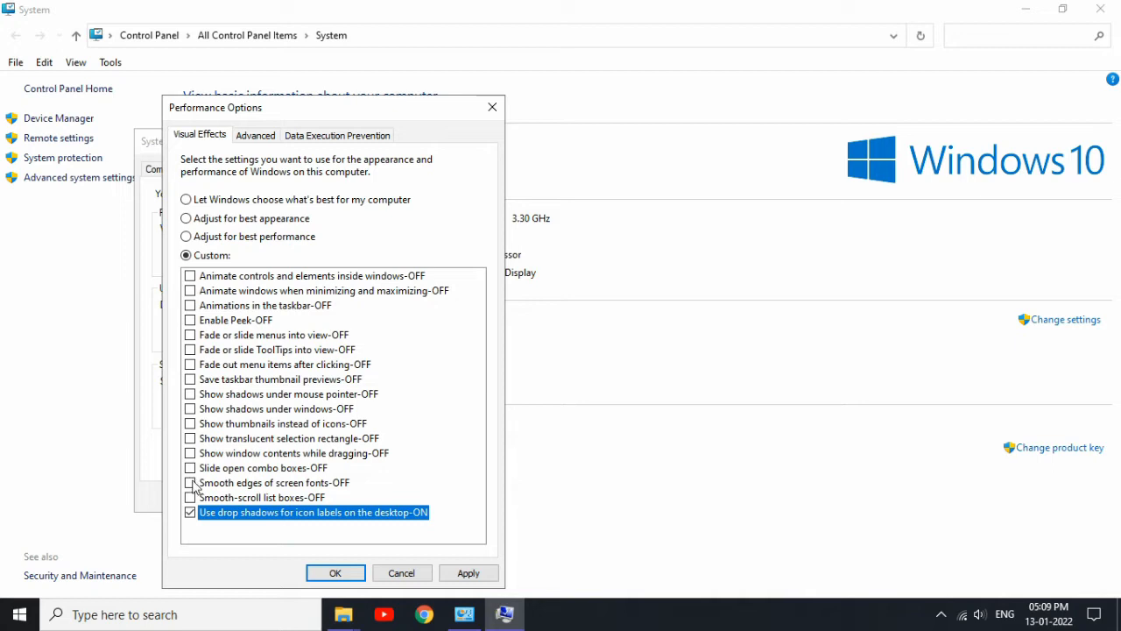
{"action": "left_click", "coordinate": [192, 424]}
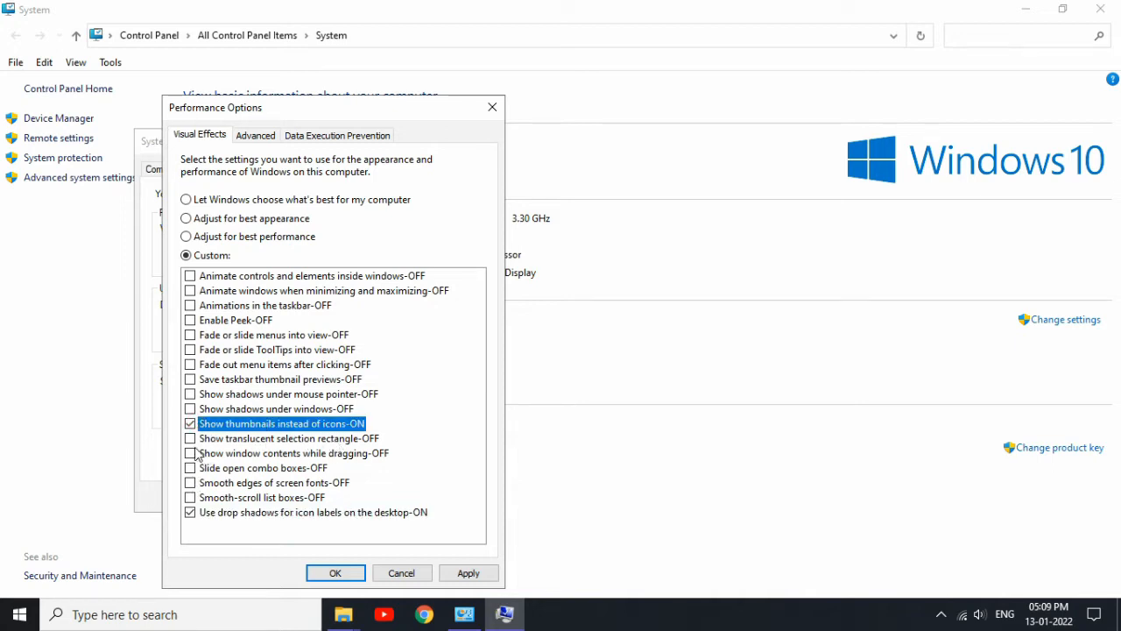
{"action": "left_click", "coordinate": [191, 438]}
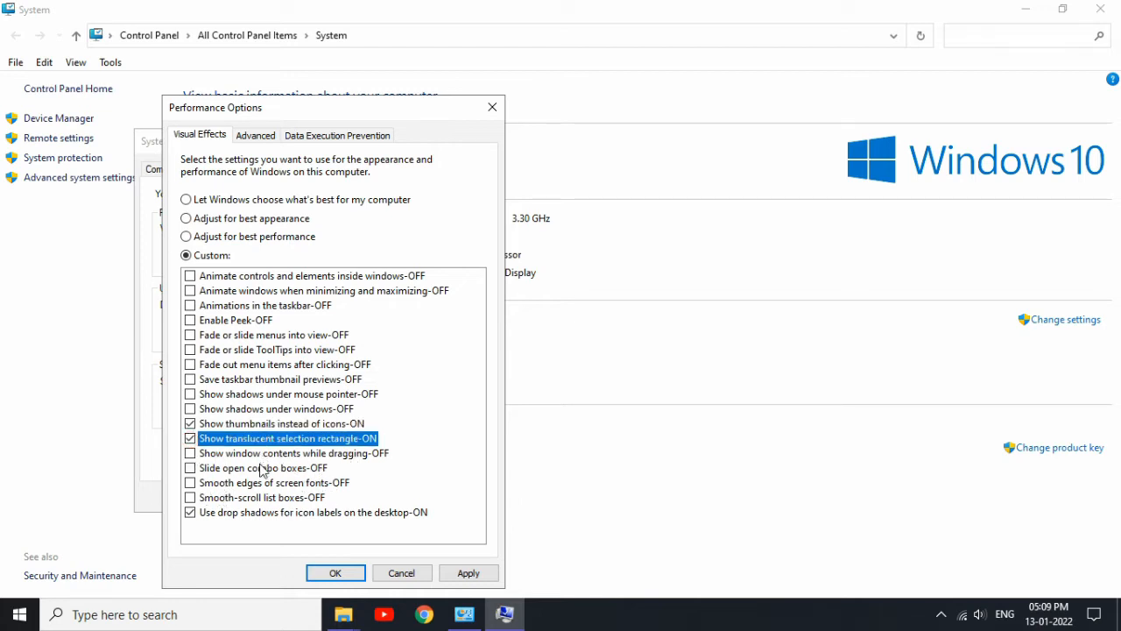
{"action": "left_click", "coordinate": [226, 482]}
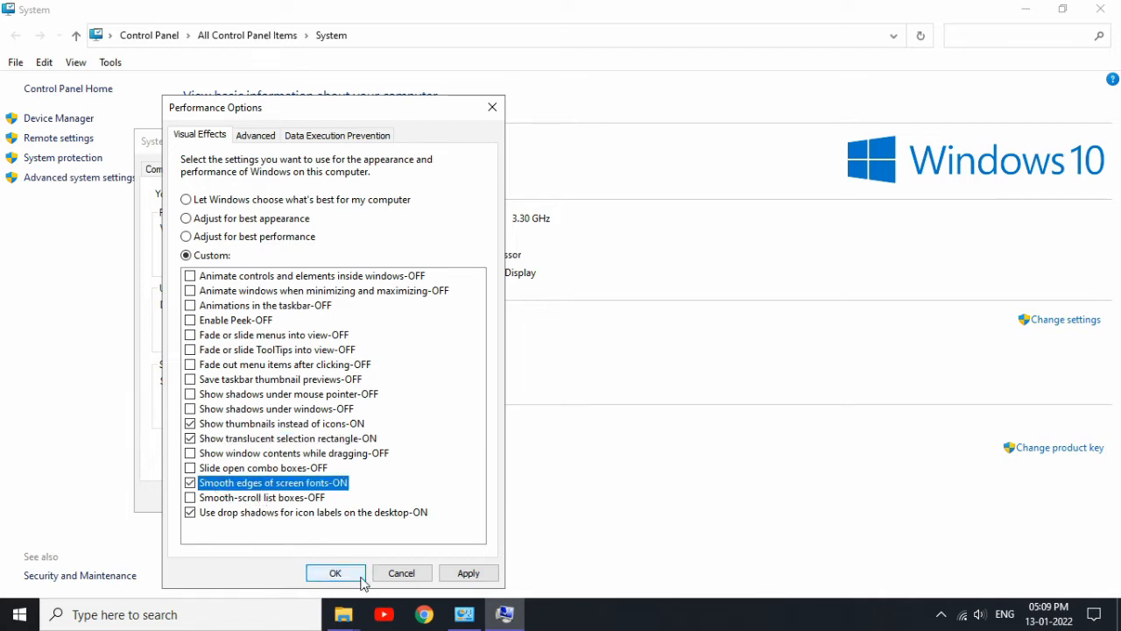
{"action": "left_click", "coordinate": [464, 576]}
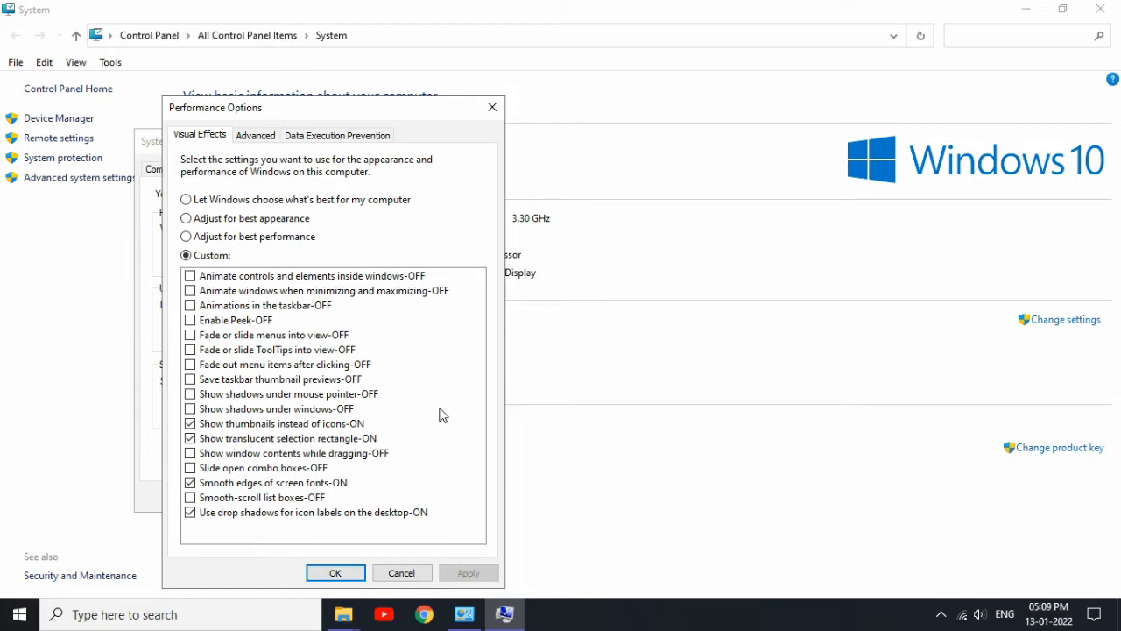
Close the Performance Options and System Properties dialogs along with the System and This PC windows.
{"action": "left_click", "coordinate": [493, 107]}
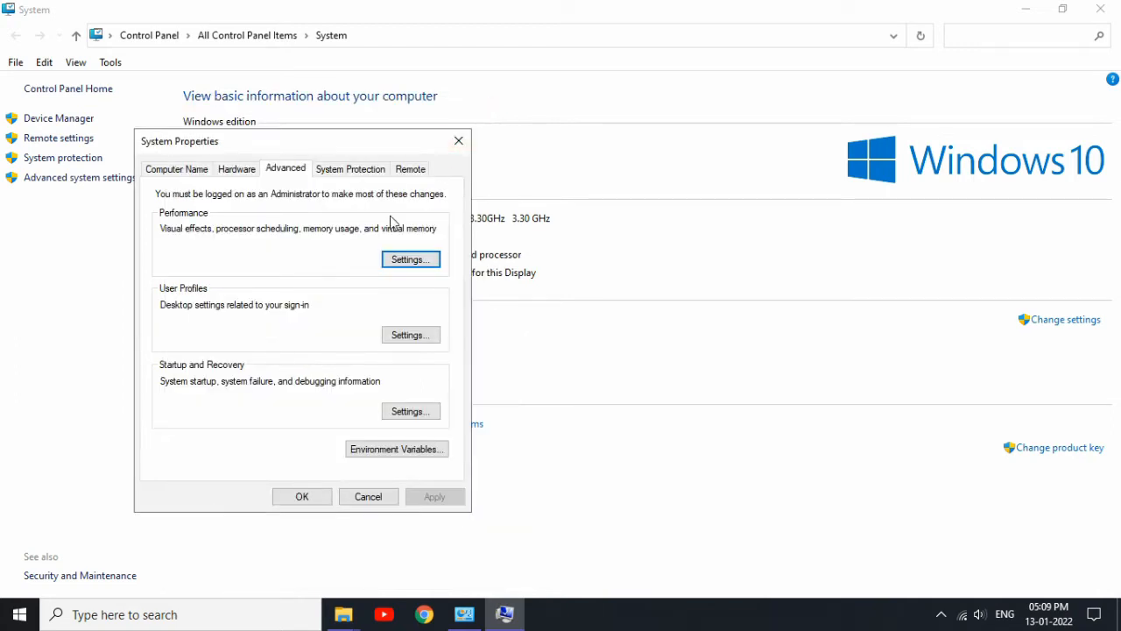
{"action": "left_click", "coordinate": [458, 140]}
{"action": "left_click", "coordinate": [1100, 9]}
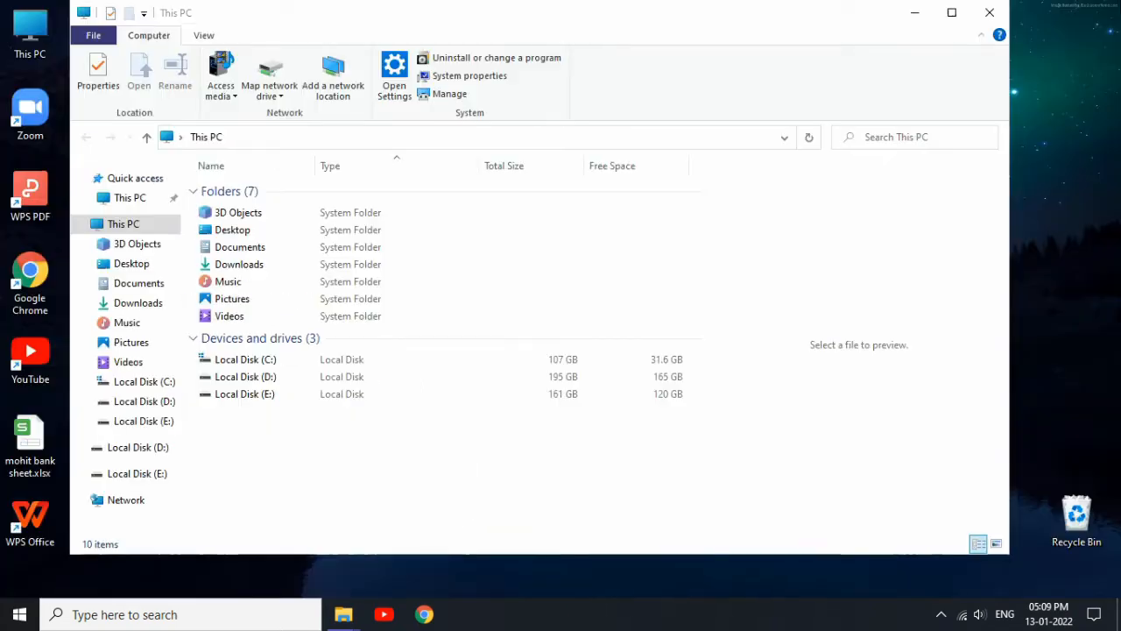
{"action": "left_click", "coordinate": [990, 12]}
{"action": "right_click", "coordinate": [579, 148]}
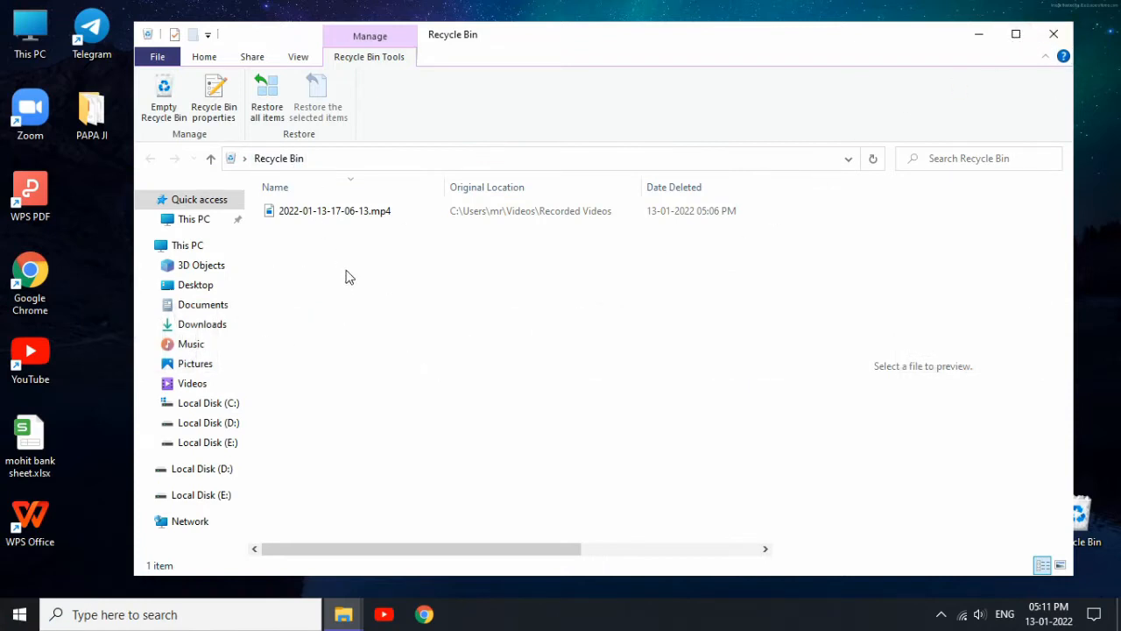
{"action": "left_click", "coordinate": [351, 214]}
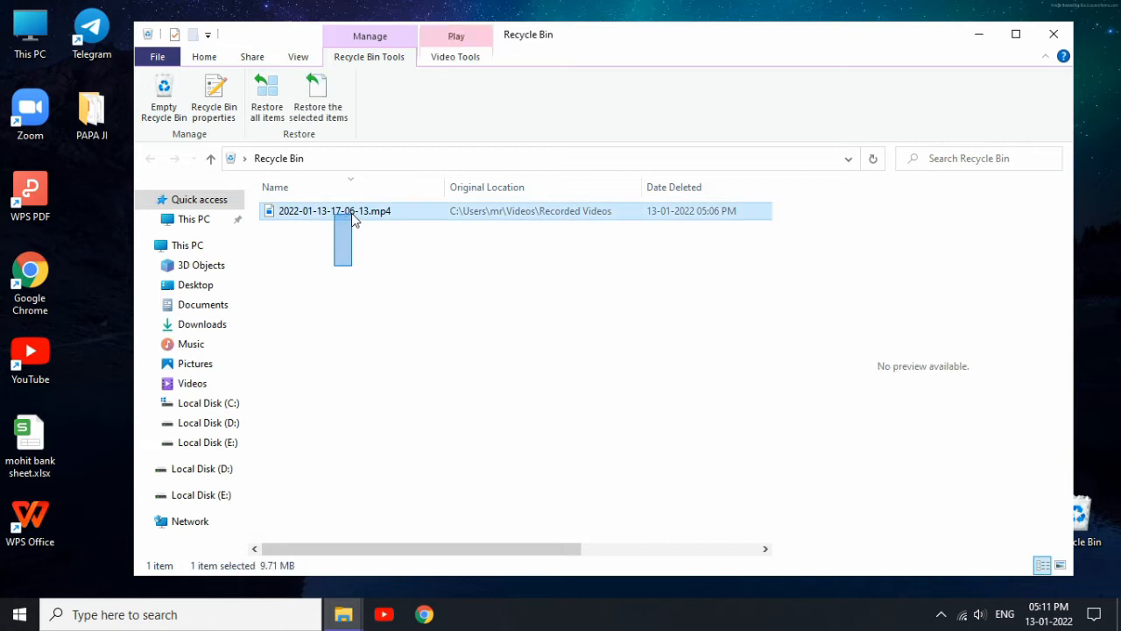
{"action": "right_click", "coordinate": [331, 221]}
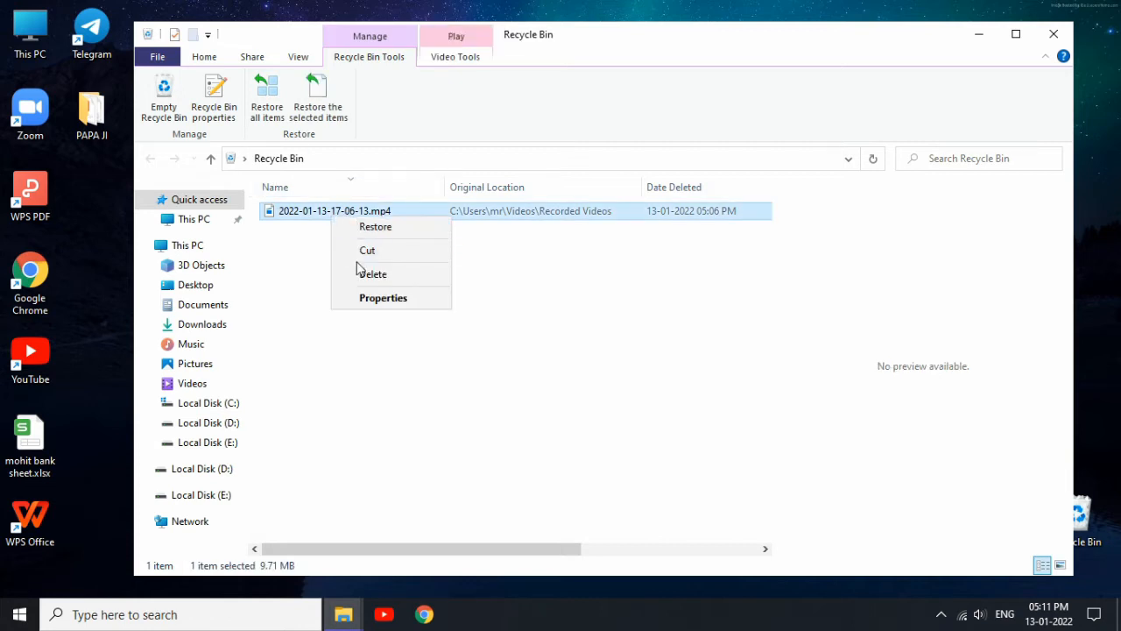
{"action": "left_click", "coordinate": [366, 273]}
{"action": "left_click", "coordinate": [623, 362]}
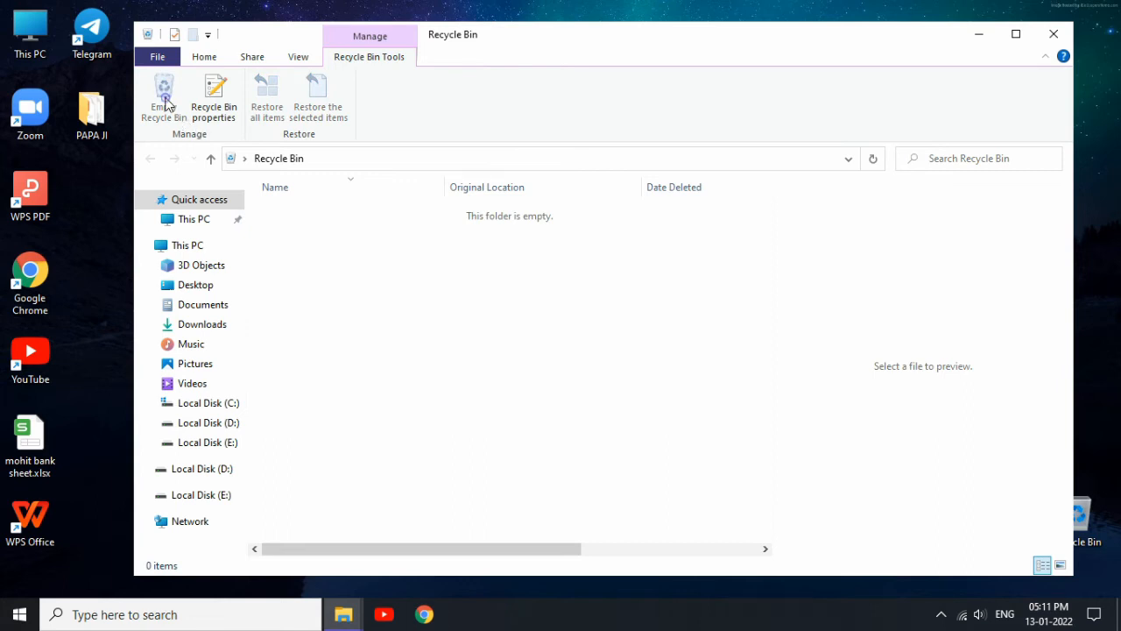
{"action": "left_click", "coordinate": [1054, 33]}
{"action": "right_click", "coordinate": [586, 151]}
{"action": "right_click", "coordinate": [608, 193]}
{"action": "left_click", "coordinate": [653, 247]}
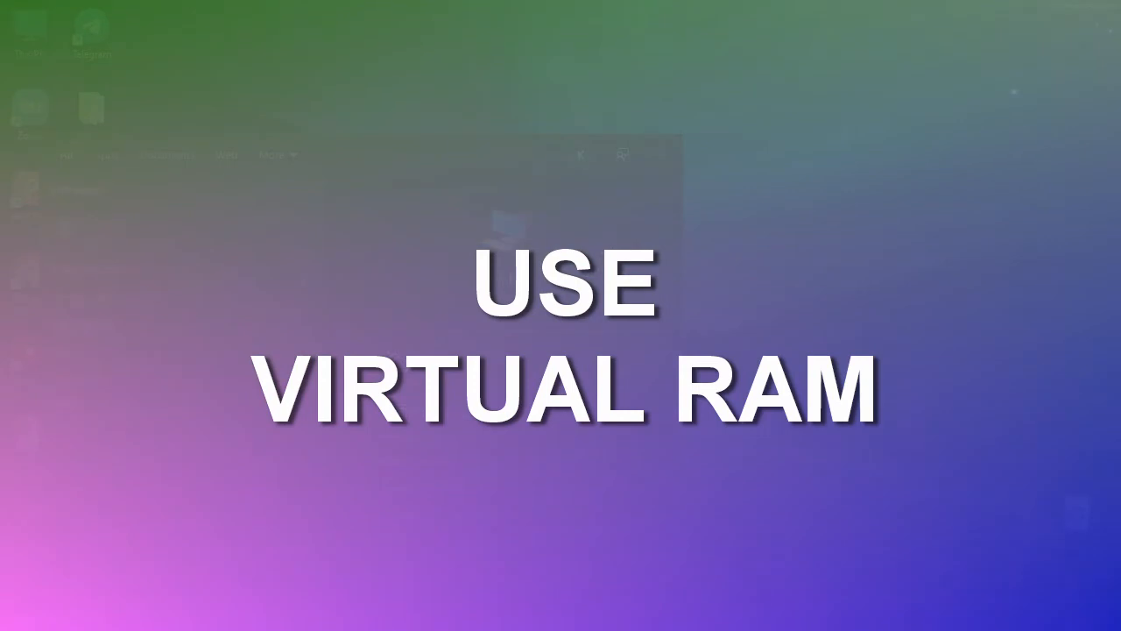
Search Windows for "this", open This PC, and display the computer's system properties page.
{"action": "type", "text": "this"}
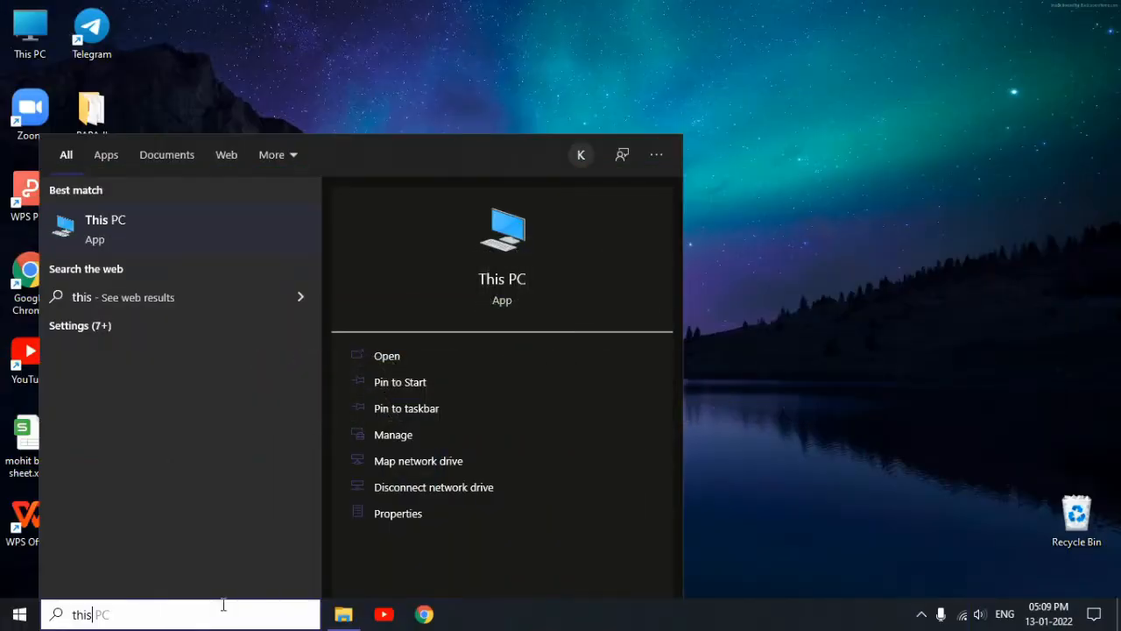
{"action": "left_click", "coordinate": [426, 348]}
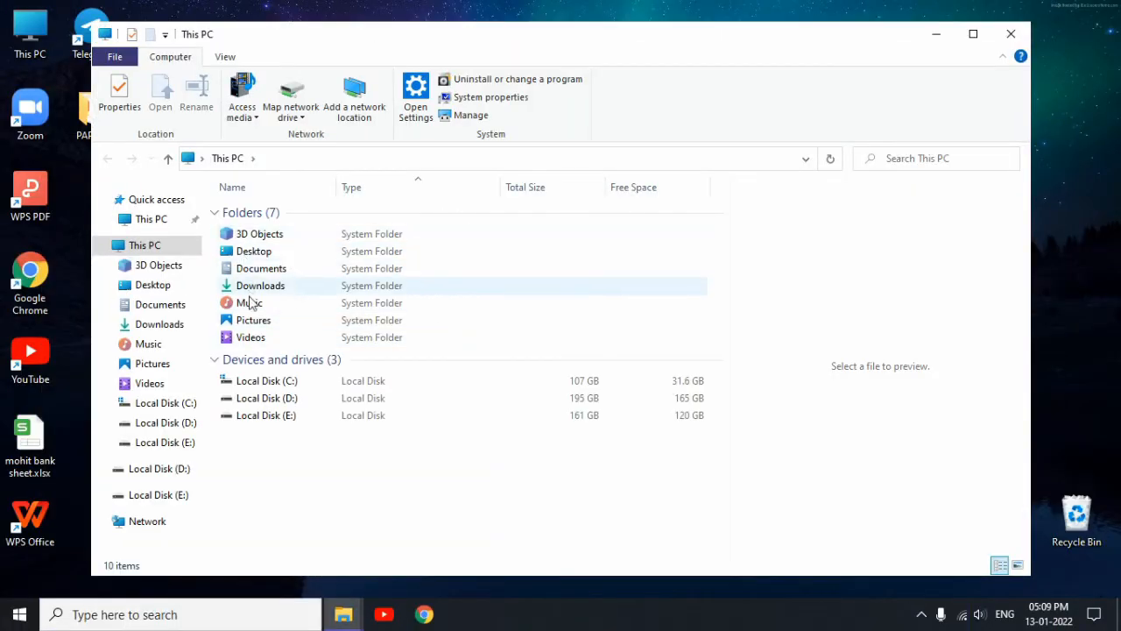
{"action": "right_click", "coordinate": [405, 485]}
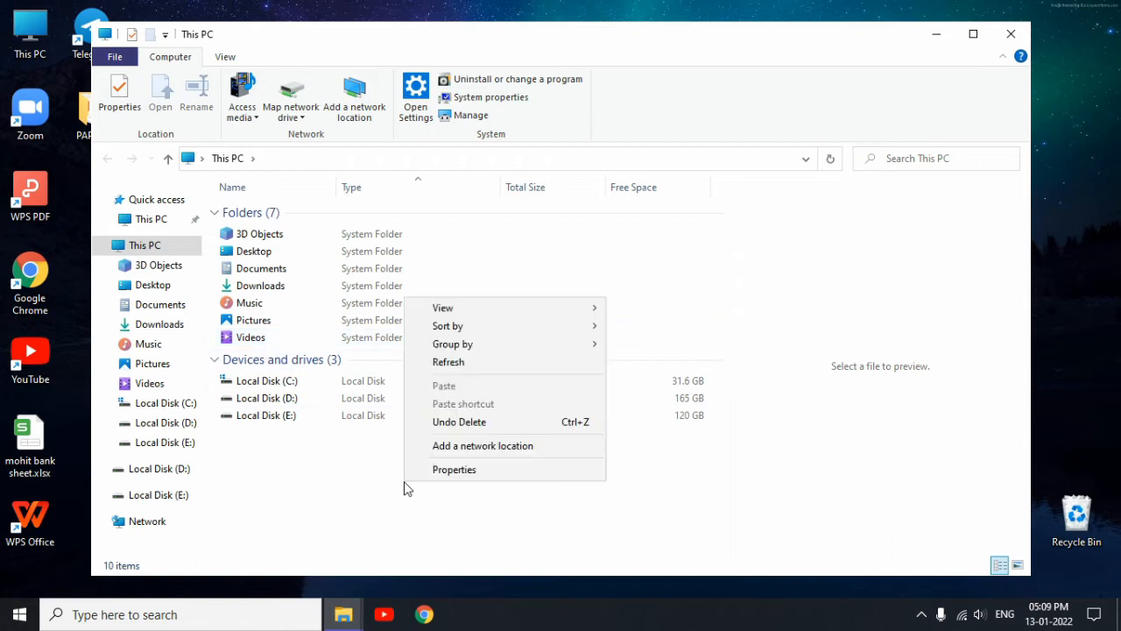
{"action": "left_click", "coordinate": [438, 469]}
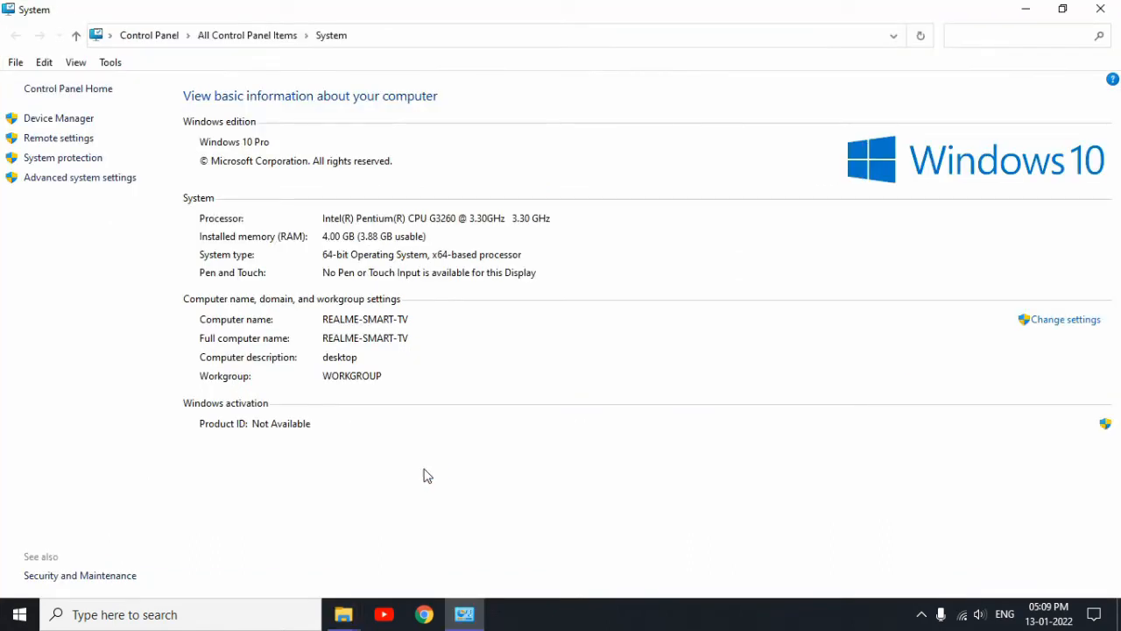
Open the virtual memory settings through the advanced system settings and the advanced performance options.
{"action": "left_click", "coordinate": [58, 179]}
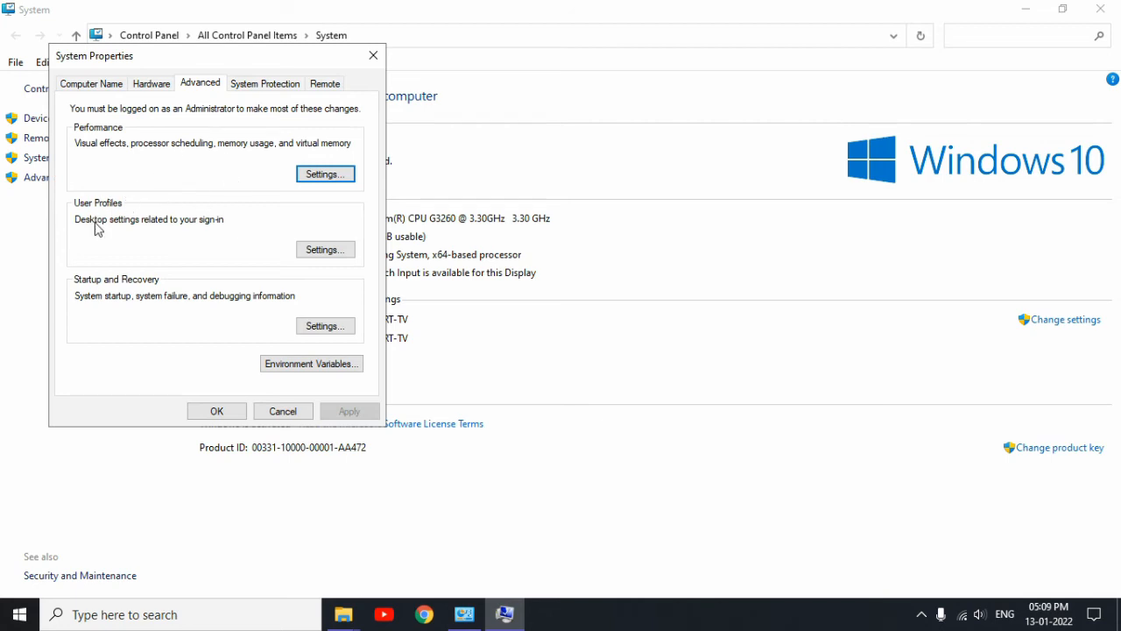
{"action": "left_click", "coordinate": [300, 176]}
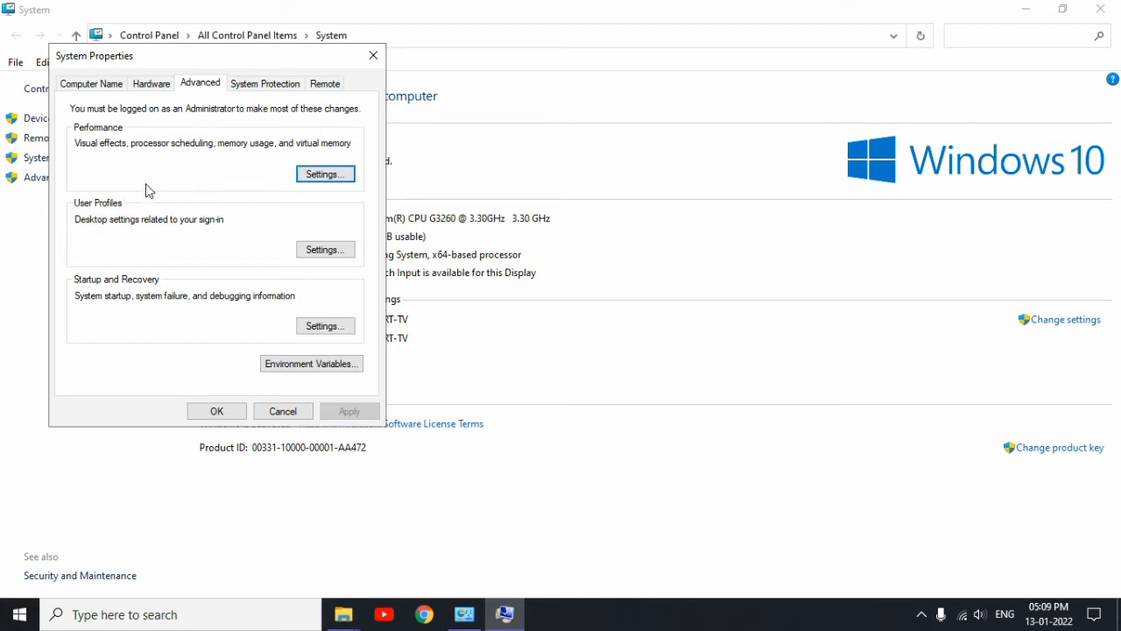
{"action": "left_click", "coordinate": [315, 180]}
{"action": "left_click", "coordinate": [173, 136]}
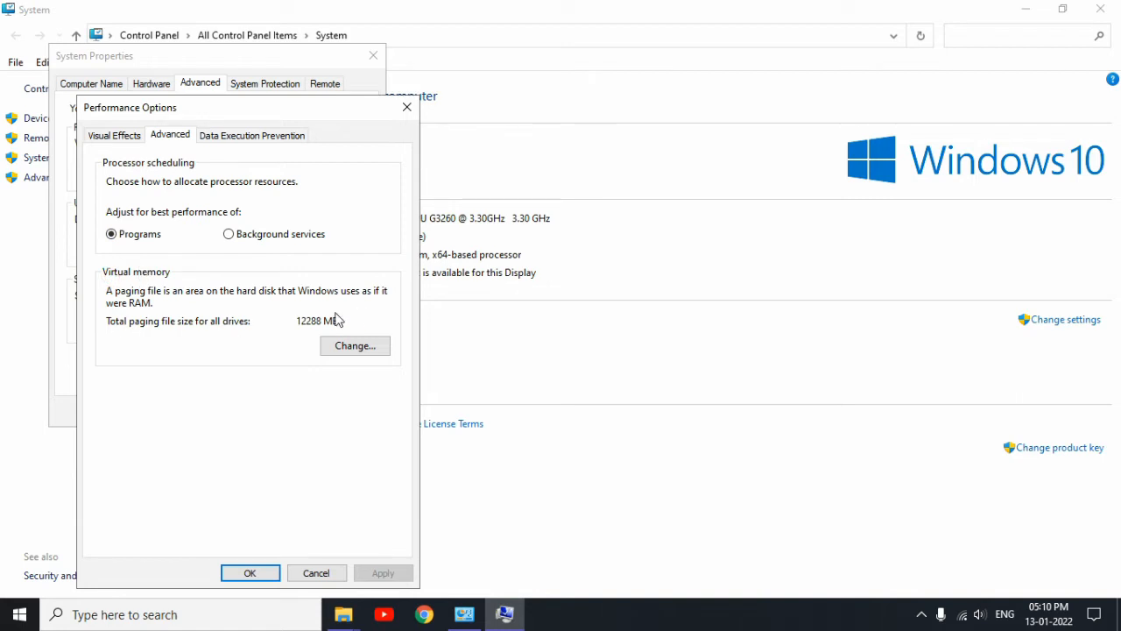
{"action": "left_click", "coordinate": [350, 346]}
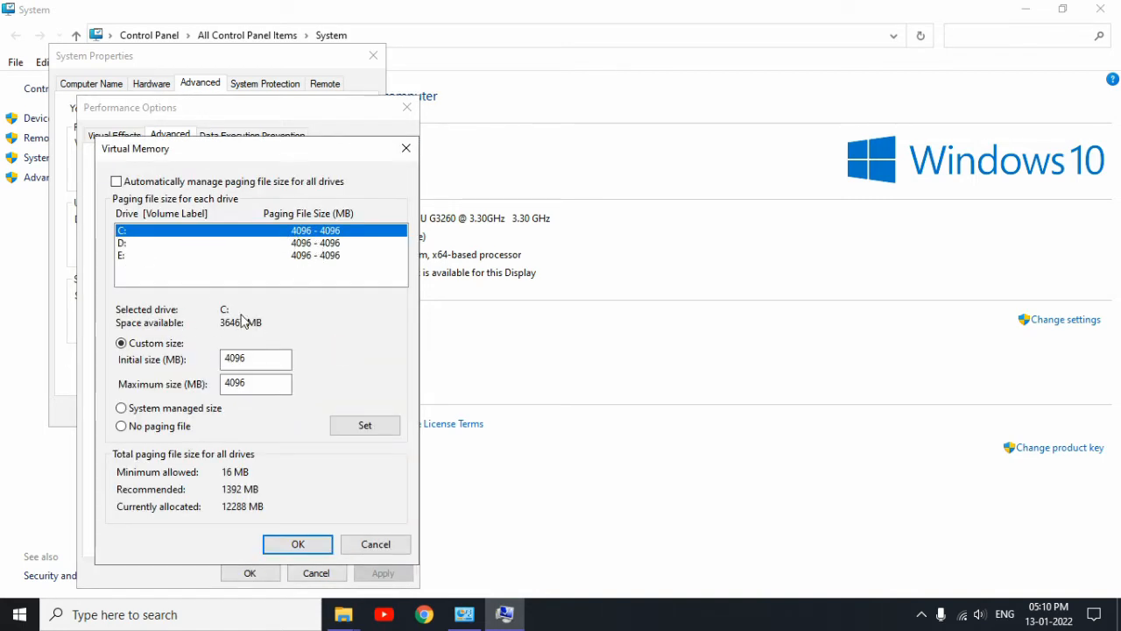
Set a custom paging file for drive C: with initial and maximum sizes of 4096 MB.
{"action": "left_click", "coordinate": [122, 343]}
{"action": "left_click_drag", "start_coordinate": [248, 364], "coordinate": [212, 399]}
{"action": "left_click", "coordinate": [256, 364]}
{"action": "left_click", "coordinate": [249, 394]}
{"action": "left_click", "coordinate": [362, 427]}
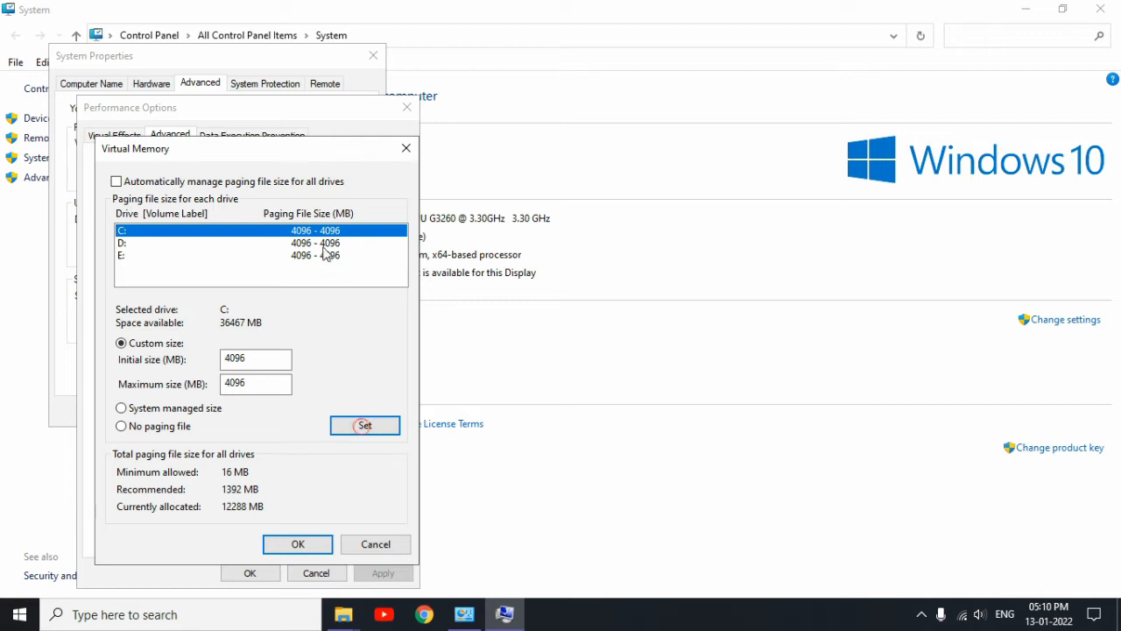
Set a custom paging file for drive D: with initial and maximum sizes of 4096 MB.
{"action": "left_click", "coordinate": [324, 244]}
{"action": "left_click_drag", "start_coordinate": [253, 366], "coordinate": [194, 367]}
{"action": "left_click", "coordinate": [256, 359]}
{"action": "double_click", "coordinate": [263, 383]}
{"action": "left_click", "coordinate": [260, 386]}
{"action": "left_click", "coordinate": [372, 427]}
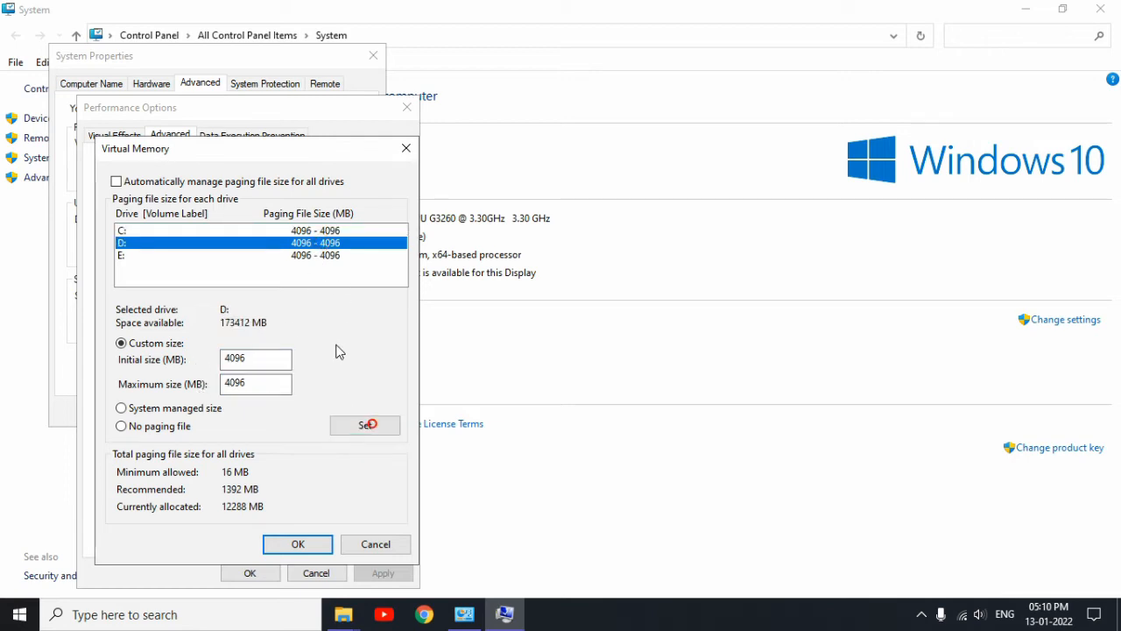
Set drive E:'s custom paging file to 4096 MB initial and maximum, and confirm the virtual memory settings.
{"action": "left_click", "coordinate": [330, 256]}
{"action": "left_click", "coordinate": [253, 365]}
{"action": "left_click_drag", "start_coordinate": [252, 386], "coordinate": [214, 394]}
{"action": "left_click", "coordinate": [253, 388]}
{"action": "left_click", "coordinate": [358, 433]}
{"action": "left_click", "coordinate": [312, 533]}
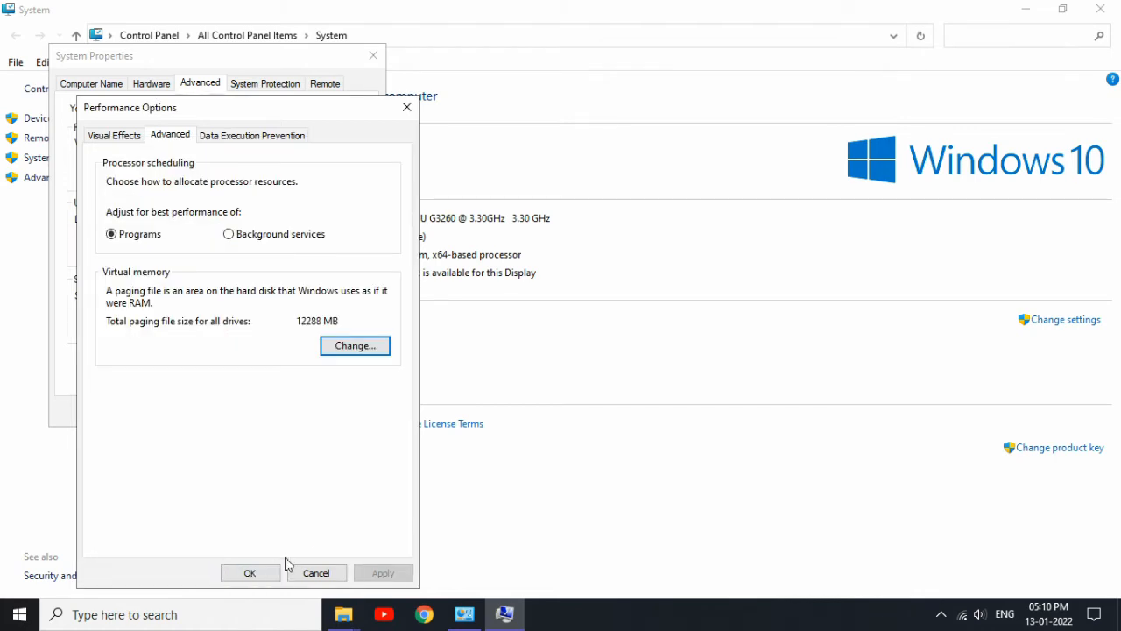
Confirm the Performance Options and System Properties dialogs and close the System and This PC windows.
{"action": "left_click", "coordinate": [251, 572]}
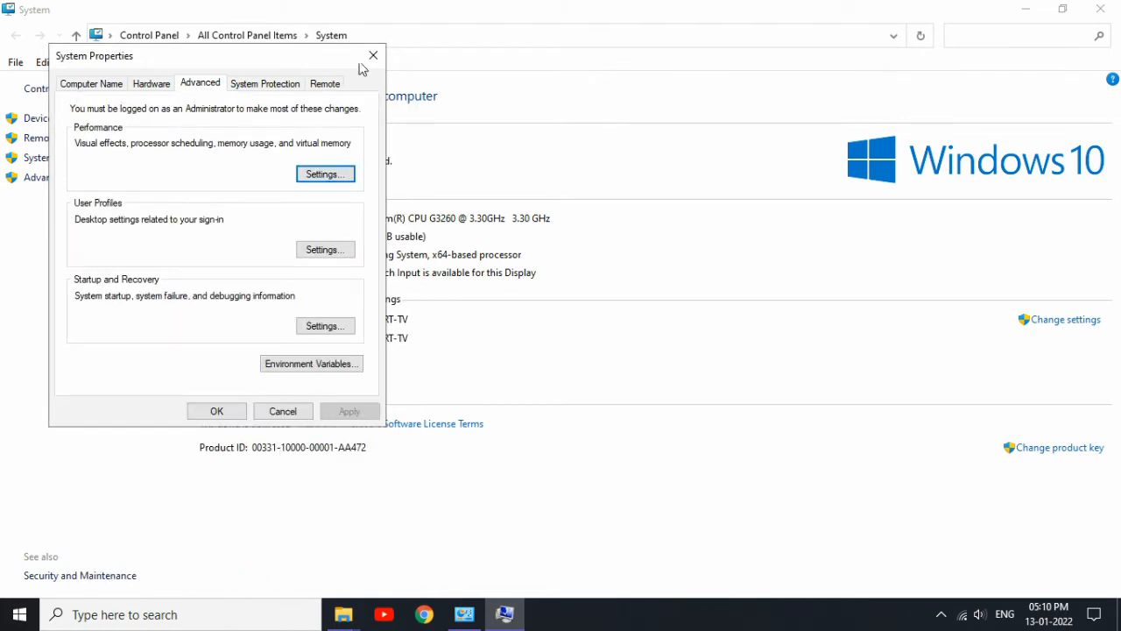
{"action": "left_click", "coordinate": [217, 408]}
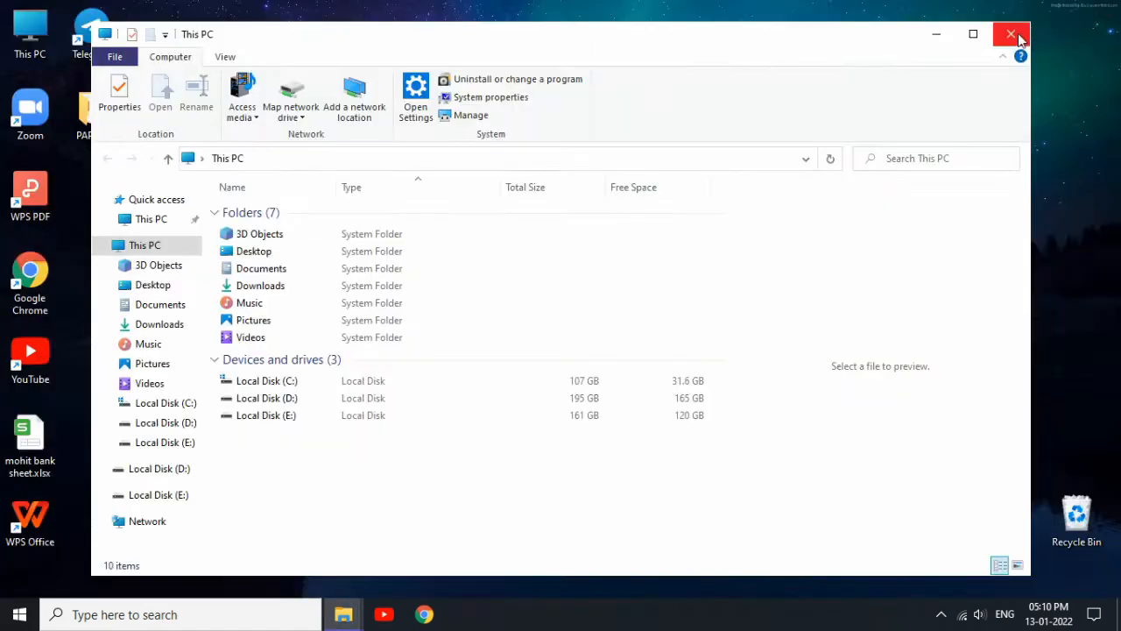
{"action": "left_click", "coordinate": [1011, 33]}
Open the drive optimization tool from the properties of Local Disk (C:) in This PC.
{"action": "double_click", "coordinate": [30, 31]}
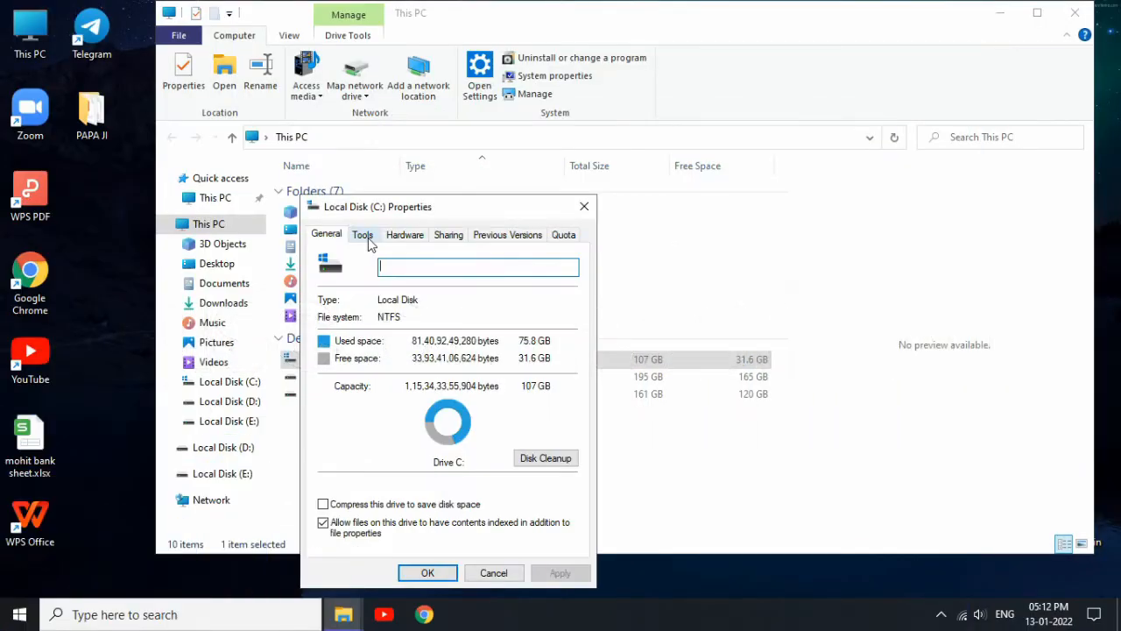
{"action": "left_click", "coordinate": [364, 235]}
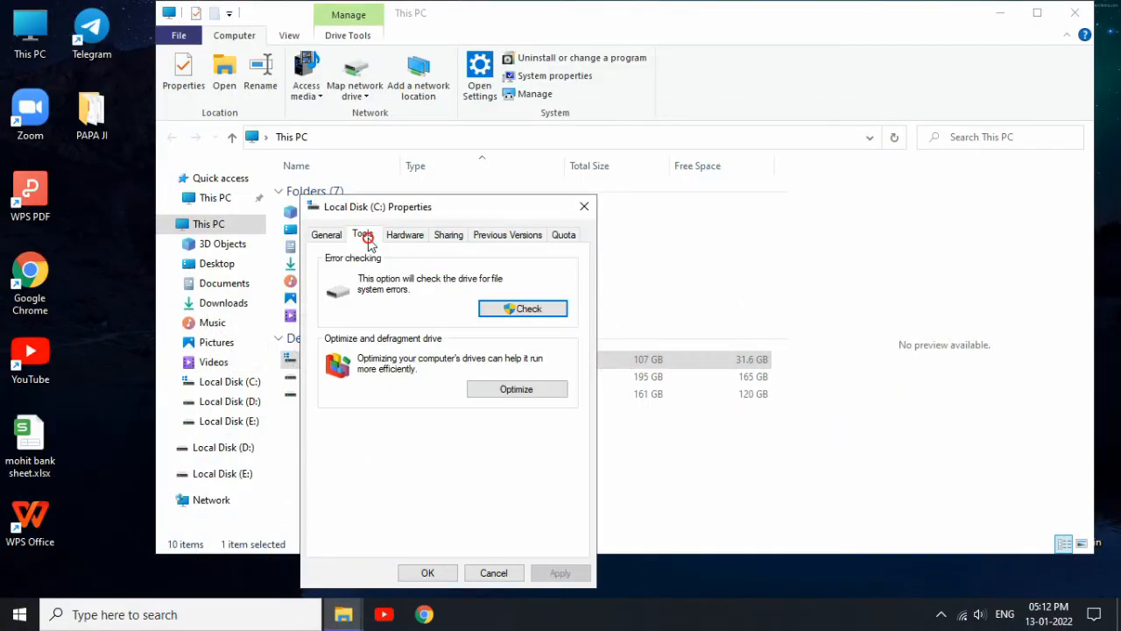
{"action": "left_click", "coordinate": [506, 396]}
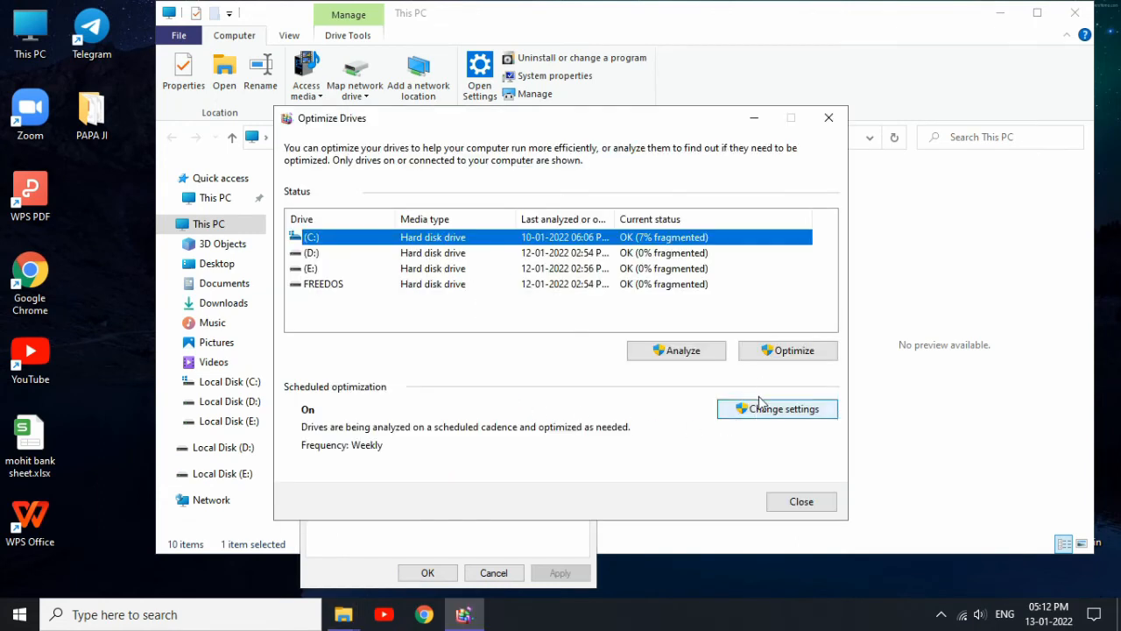
Analyze drive C: for fragmentation, start optimizing it, and close the optimization and drive properties dialogs.
{"action": "left_click", "coordinate": [690, 354]}
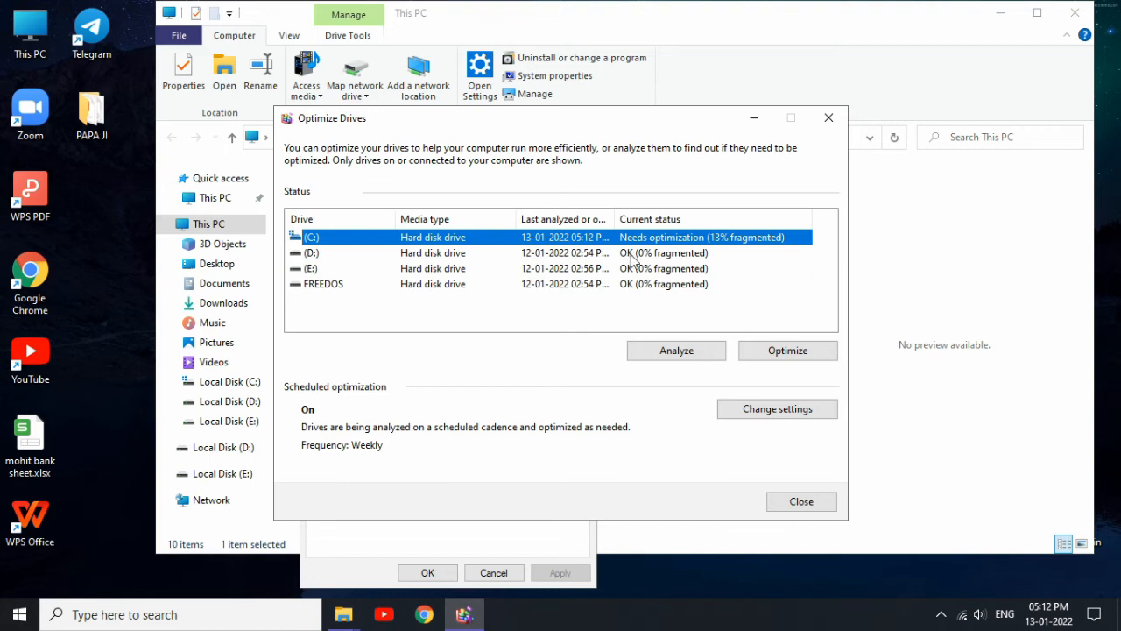
{"action": "left_click", "coordinate": [774, 359]}
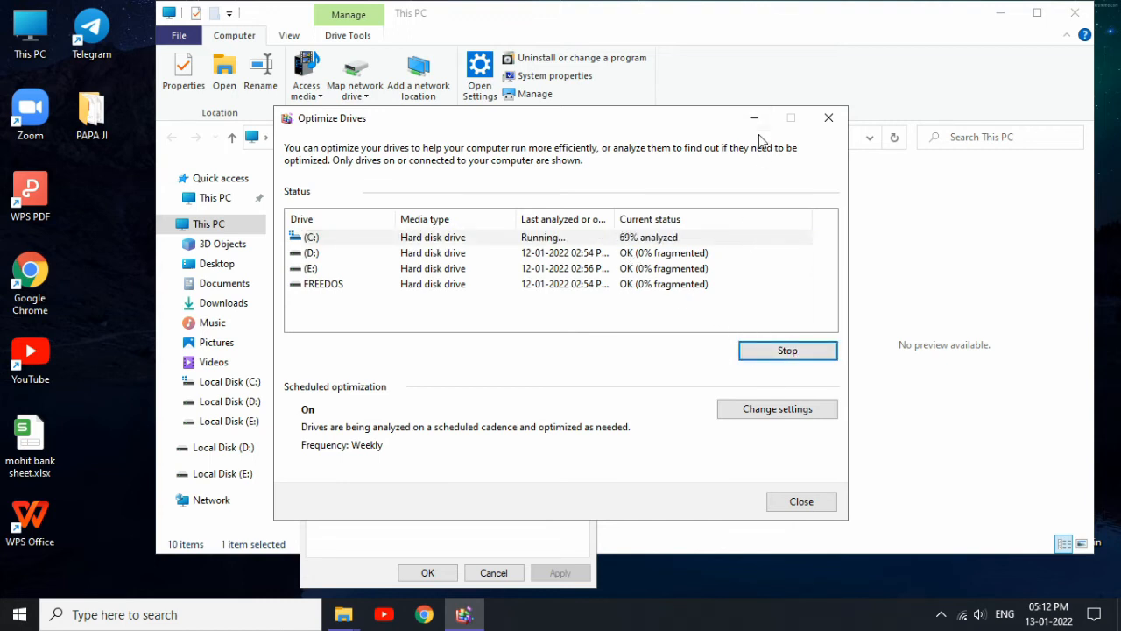
{"action": "left_click", "coordinate": [806, 502]}
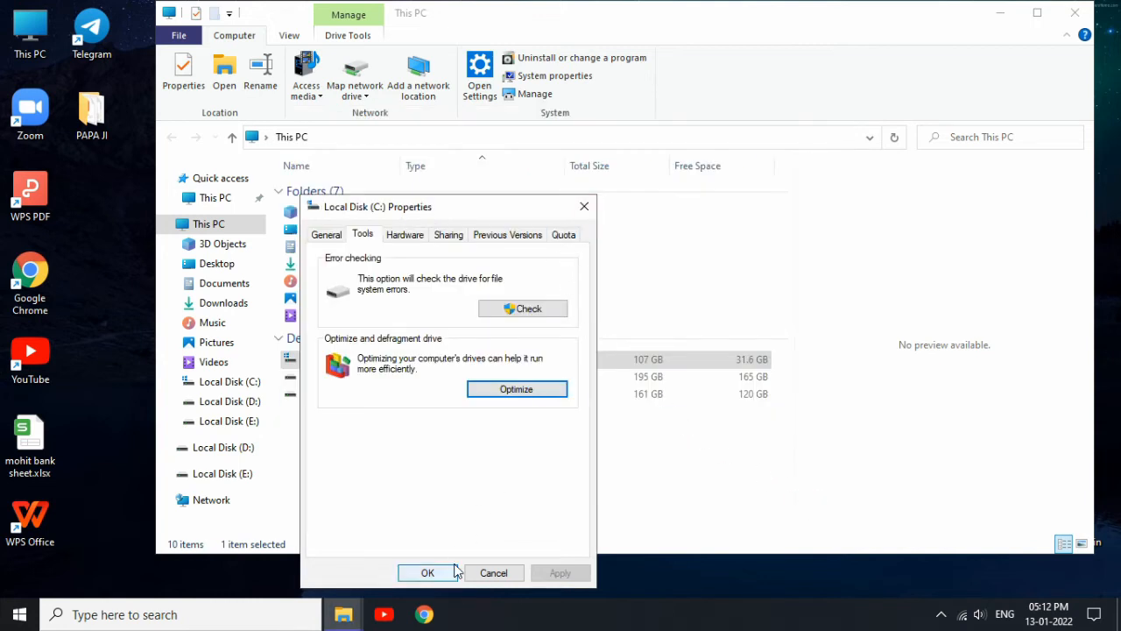
{"action": "left_click", "coordinate": [427, 573]}
{"action": "left_click", "coordinate": [354, 375]}
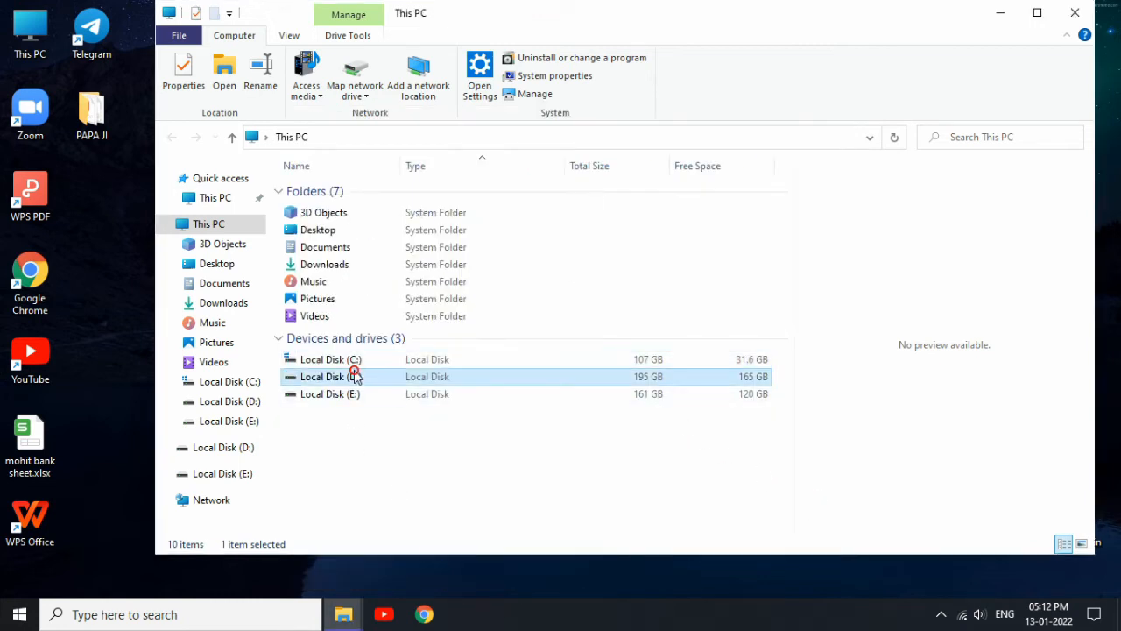
{"action": "right_click", "coordinate": [355, 377]}
{"action": "left_click", "coordinate": [586, 400]}
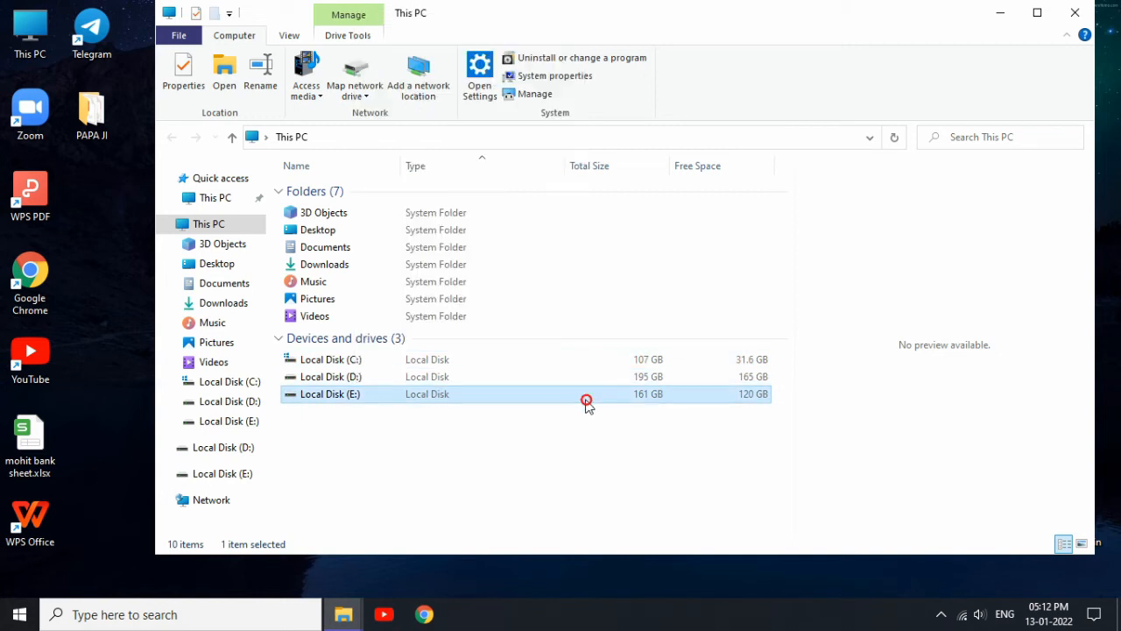
{"action": "right_click", "coordinate": [584, 400]}
{"action": "left_click", "coordinate": [422, 488]}
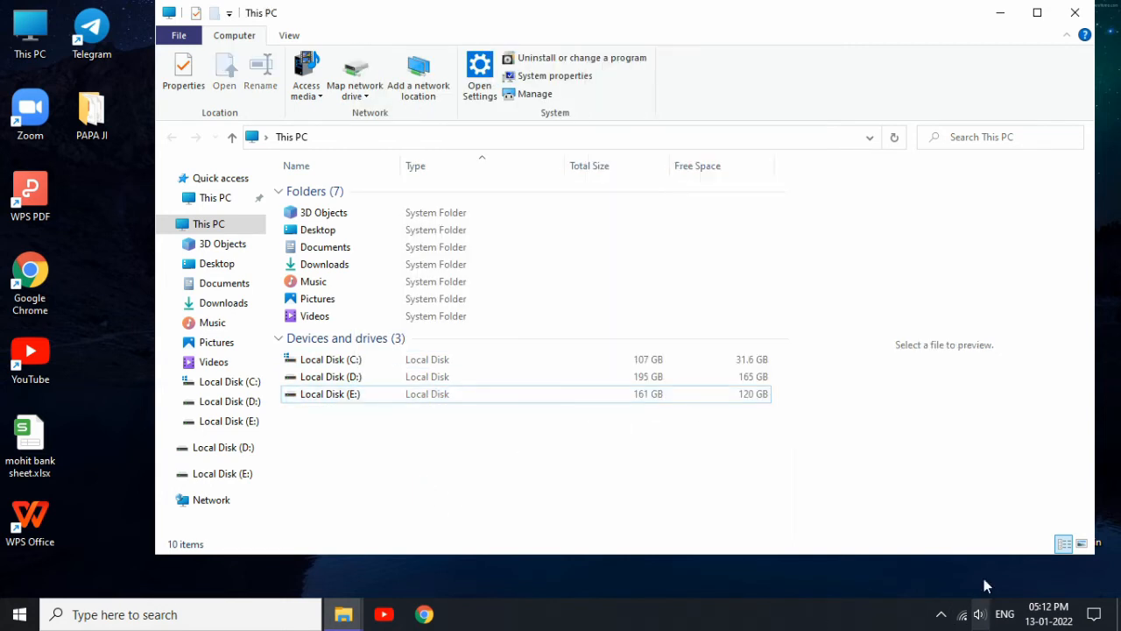
Close the This PC window and dismiss the taskbar's context menu.
{"action": "left_click", "coordinate": [1074, 16]}
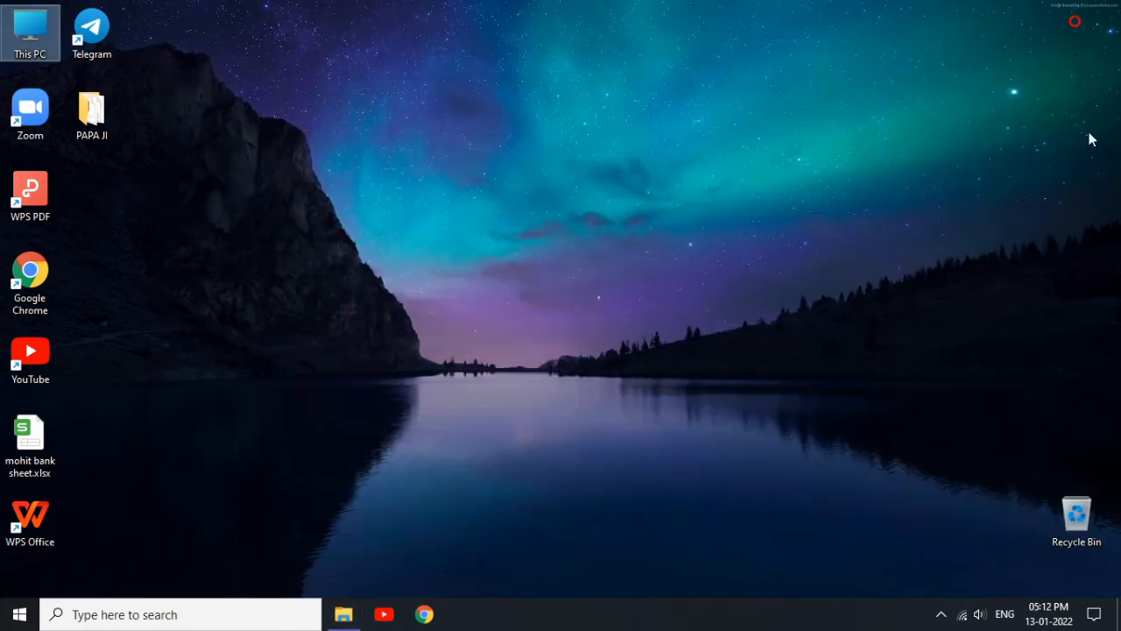
{"action": "right_click", "coordinate": [942, 613]}
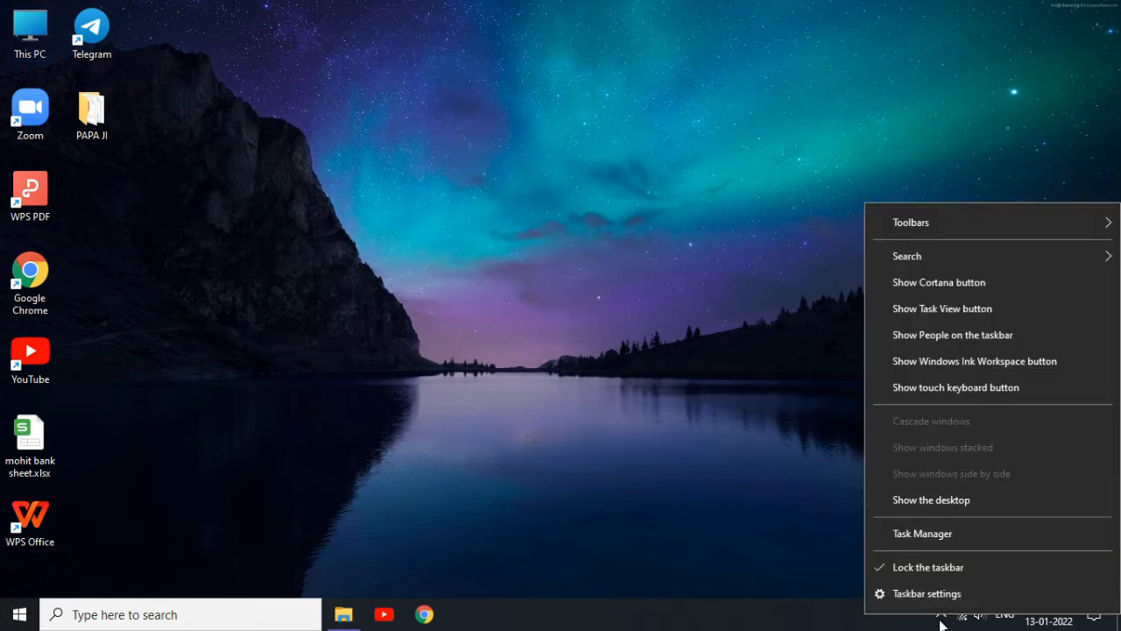
{"action": "left_click", "coordinate": [940, 613]}
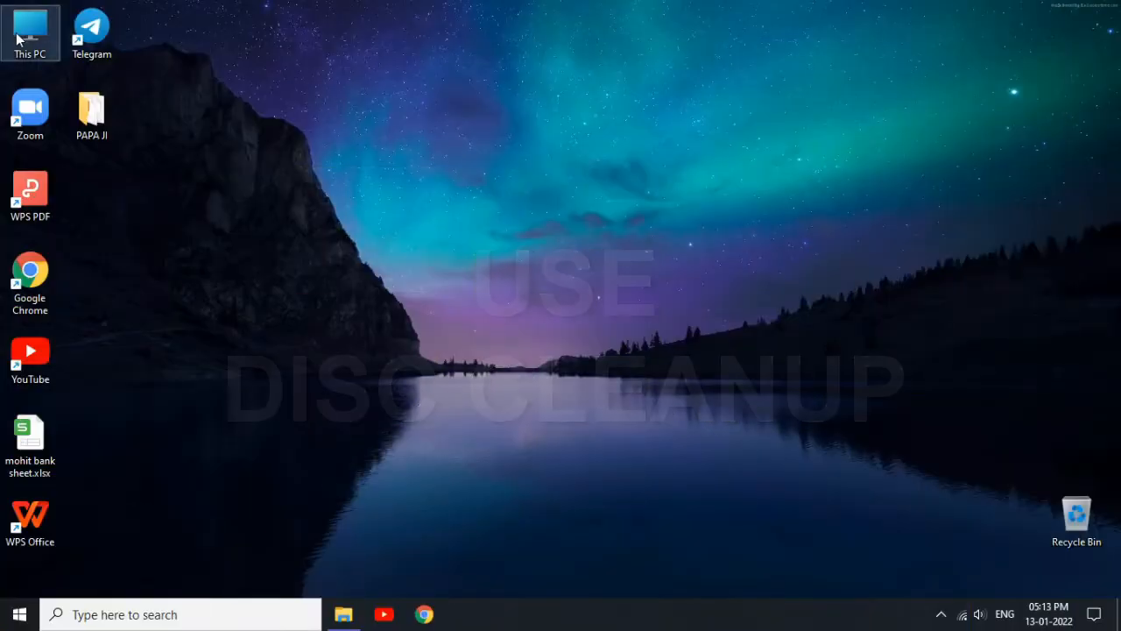
Launch Disk Cleanup for Local Disk (C:) from the drive's properties in This PC.
{"action": "double_click", "coordinate": [30, 31]}
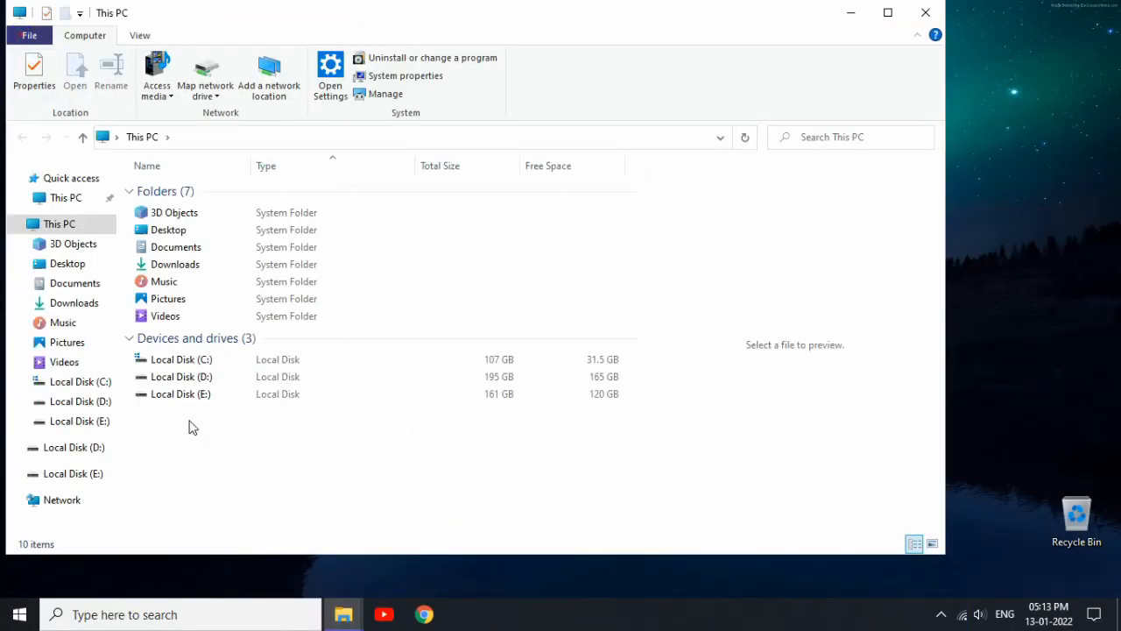
{"action": "left_click", "coordinate": [187, 361]}
{"action": "right_click", "coordinate": [192, 359]}
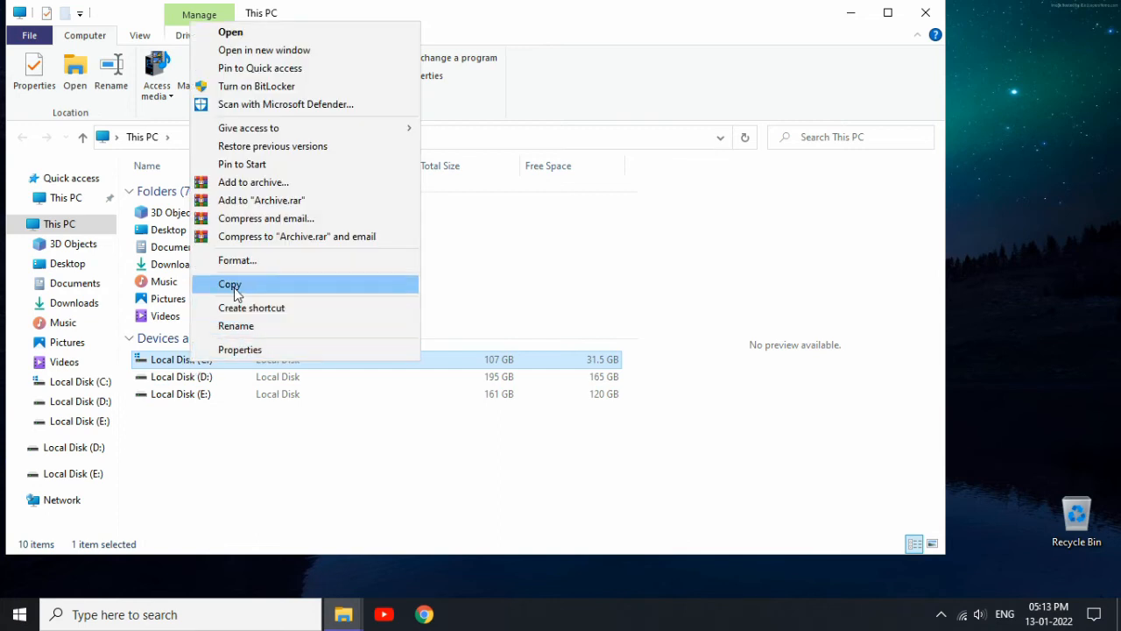
{"action": "left_click", "coordinate": [236, 350]}
{"action": "left_click", "coordinate": [428, 460]}
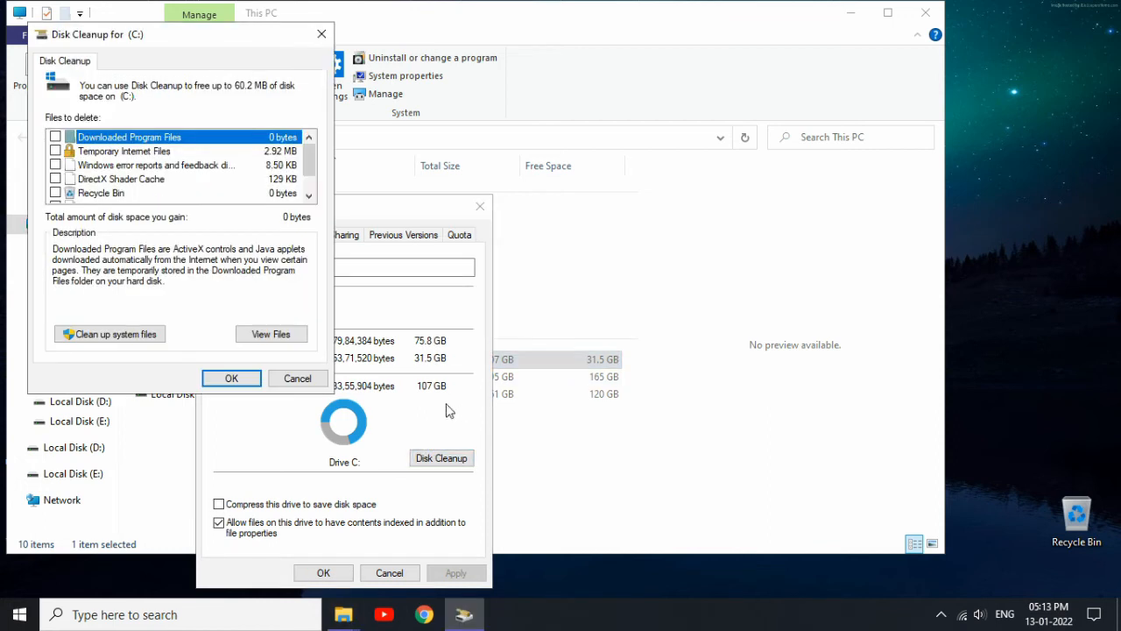
Mark Downloaded Program Files, Temporary Internet Files, Windows error reports, DirectX Shader Cache and Recycle Bin for cleanup.
{"action": "left_click", "coordinate": [54, 136]}
{"action": "left_click", "coordinate": [55, 151]}
{"action": "left_click", "coordinate": [54, 165]}
{"action": "left_click", "coordinate": [55, 178]}
{"action": "left_click", "coordinate": [54, 193]}
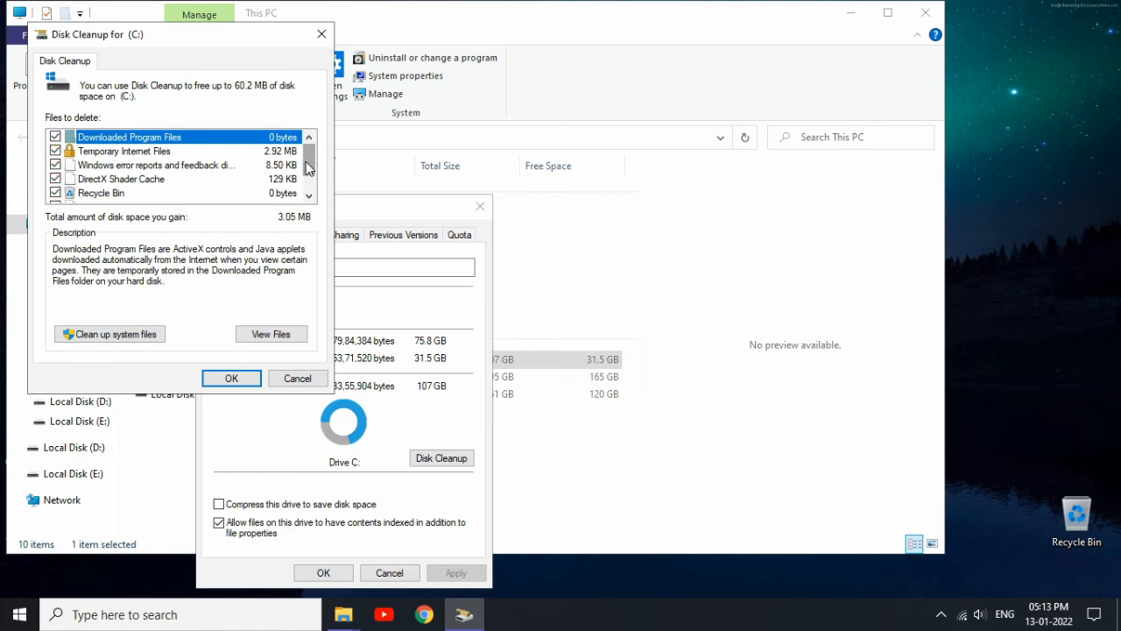
Mark Temporary files and Thumbnails as well, and run the cleanup, confirming permanent deletion of the files.
{"action": "left_click_drag", "start_coordinate": [309, 153], "coordinate": [309, 166]}
{"action": "left_click", "coordinate": [54, 179]}
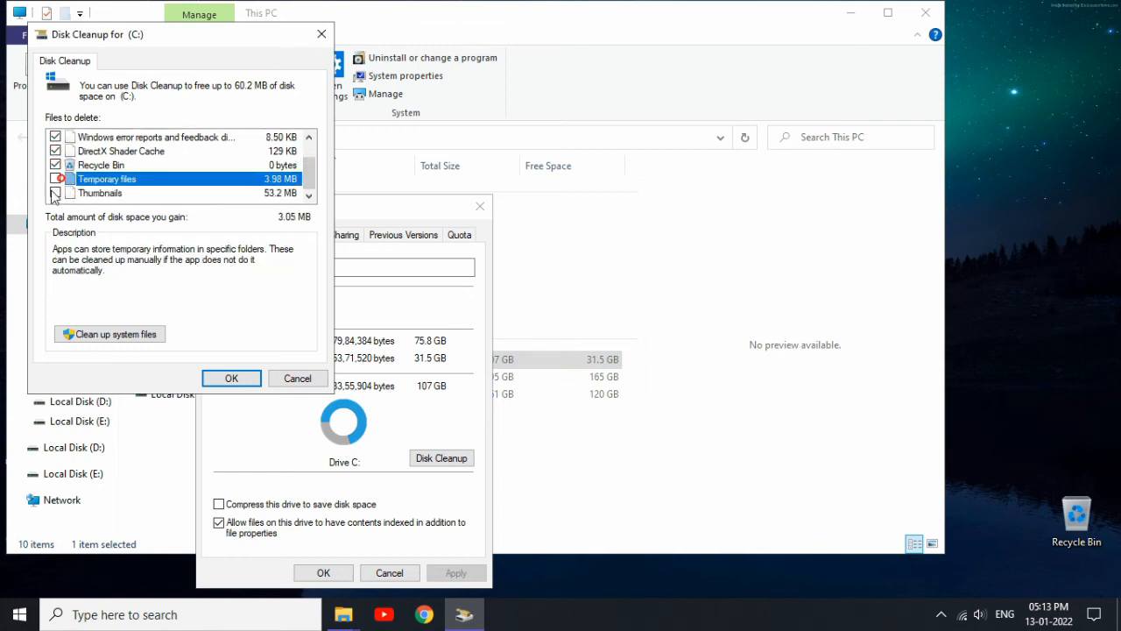
{"action": "left_click", "coordinate": [55, 193]}
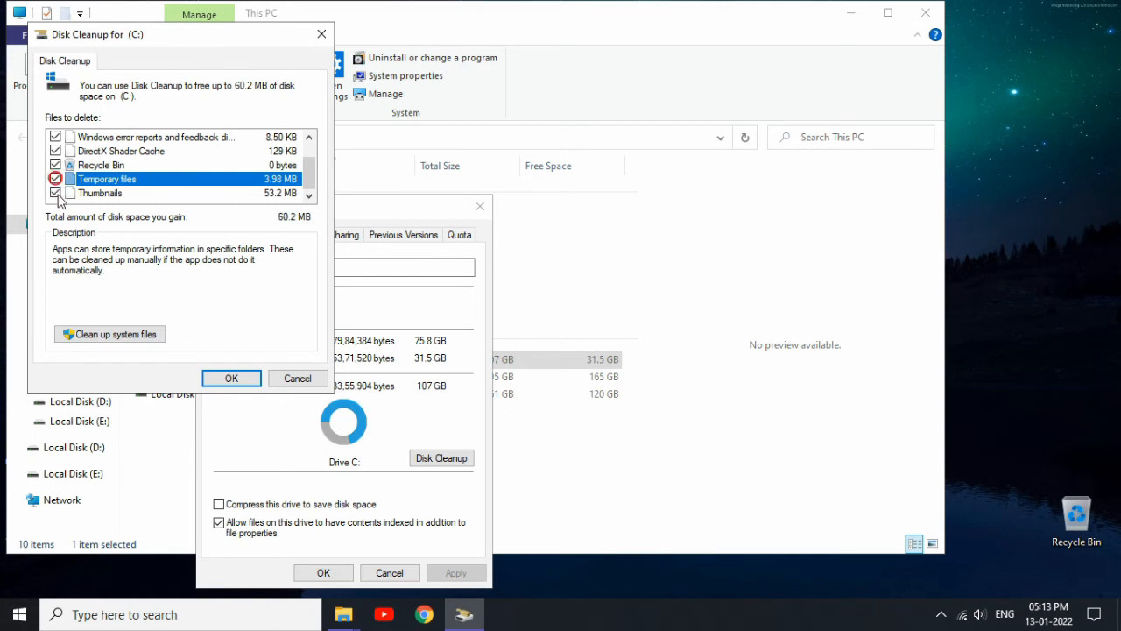
{"action": "left_click", "coordinate": [231, 378]}
{"action": "left_click", "coordinate": [564, 319]}
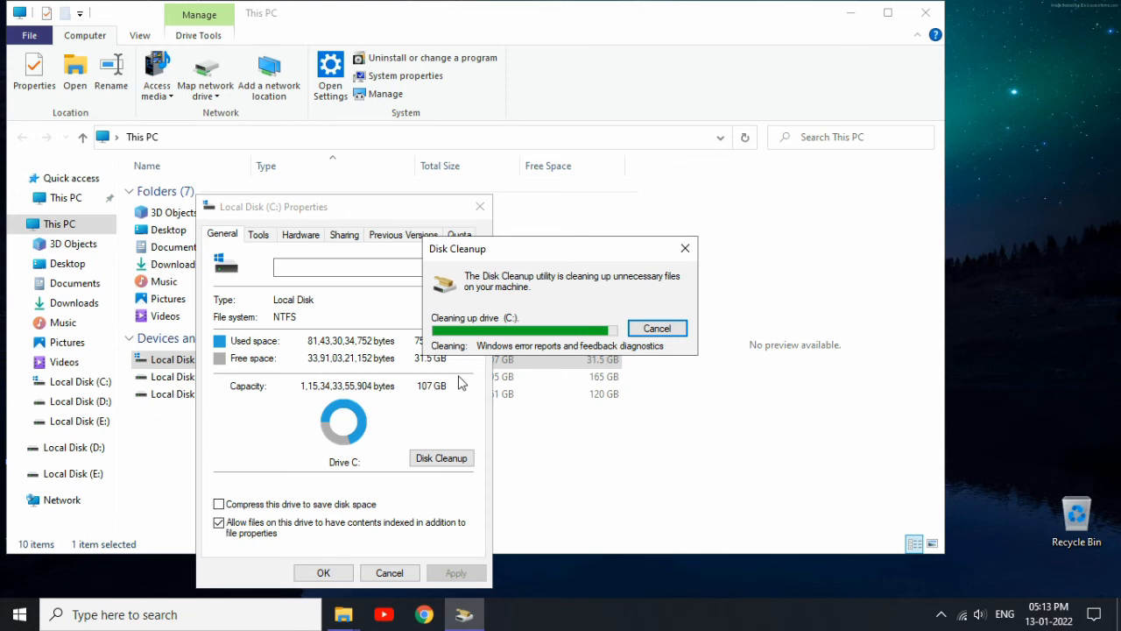
Close the Local Disk (C:) properties dialog and the This PC window.
{"action": "left_click", "coordinate": [480, 206]}
{"action": "left_click", "coordinate": [258, 378]}
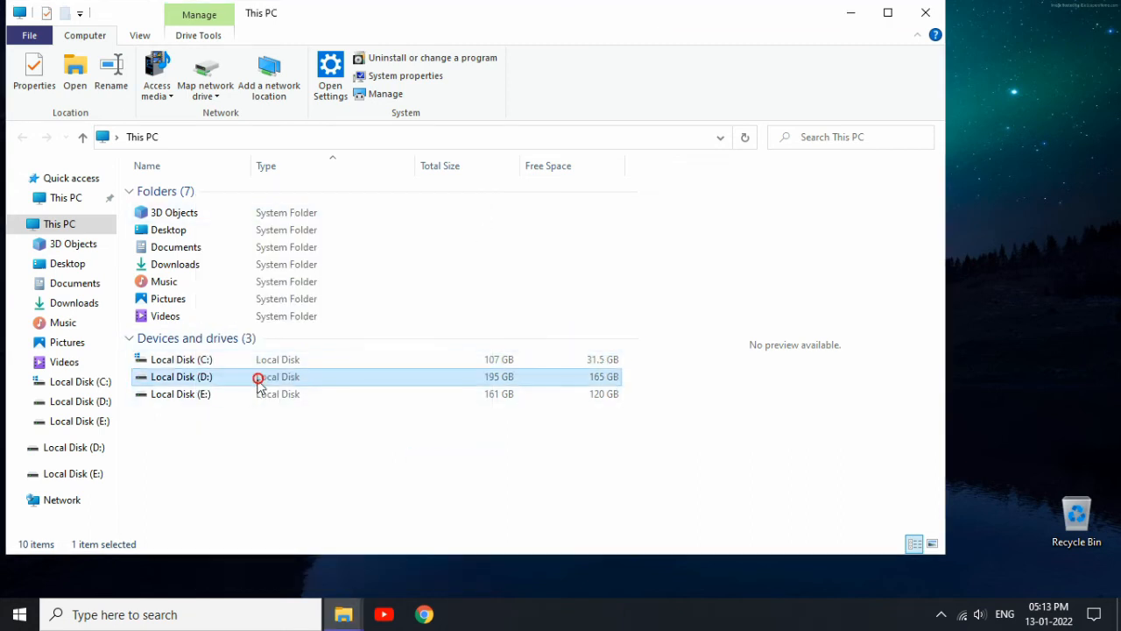
{"action": "left_click", "coordinate": [254, 395]}
{"action": "left_click", "coordinate": [932, 13]}
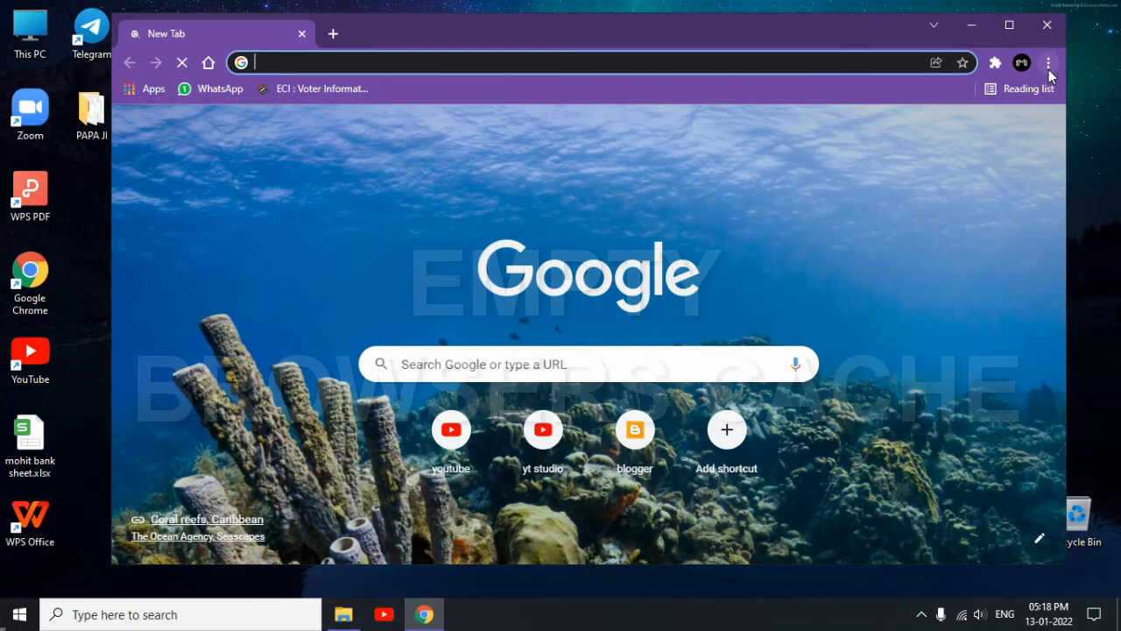
Switch to Google Chrome and open the clear browsing data settings from the full history page.
{"action": "left_click", "coordinate": [1049, 65]}
{"action": "mouse_move", "coordinate": [953, 155]}
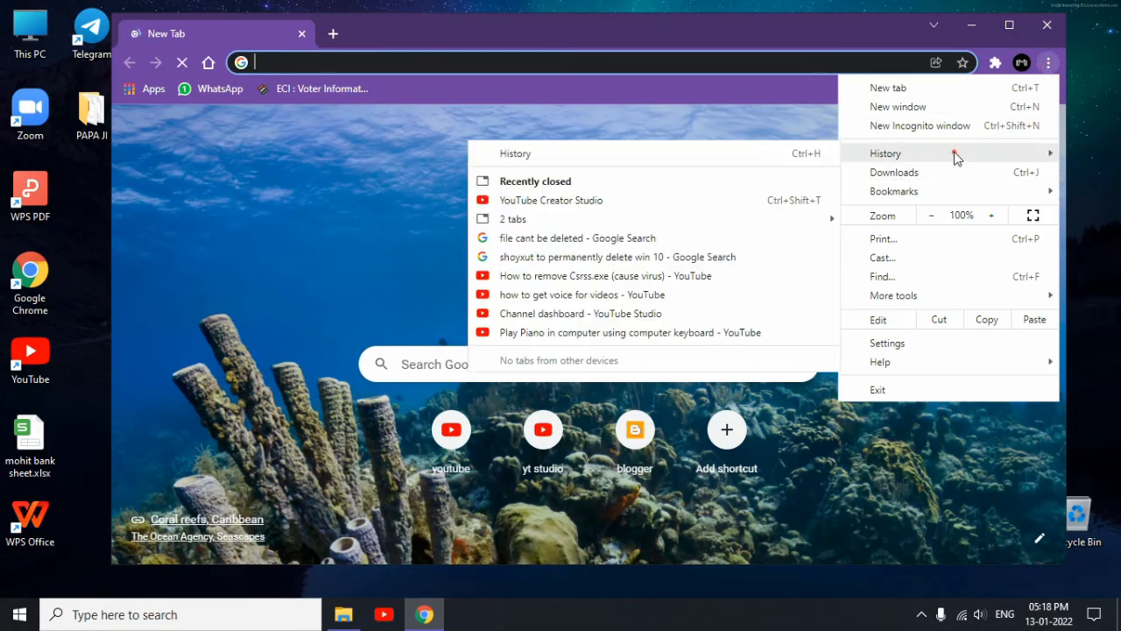
{"action": "left_click", "coordinate": [619, 155]}
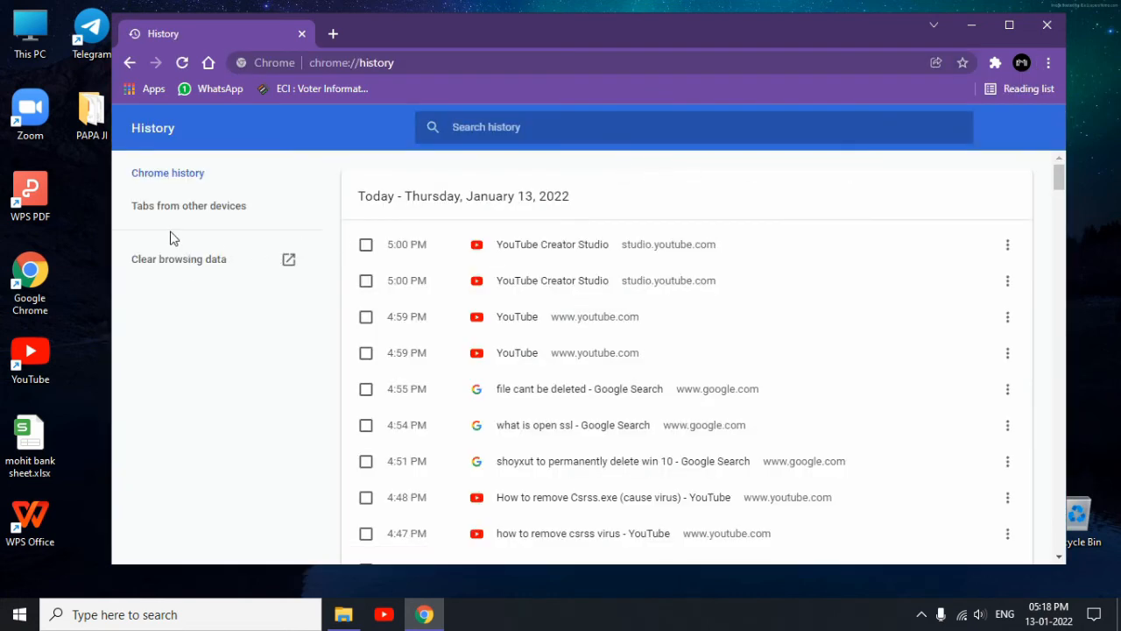
{"action": "left_click", "coordinate": [180, 260]}
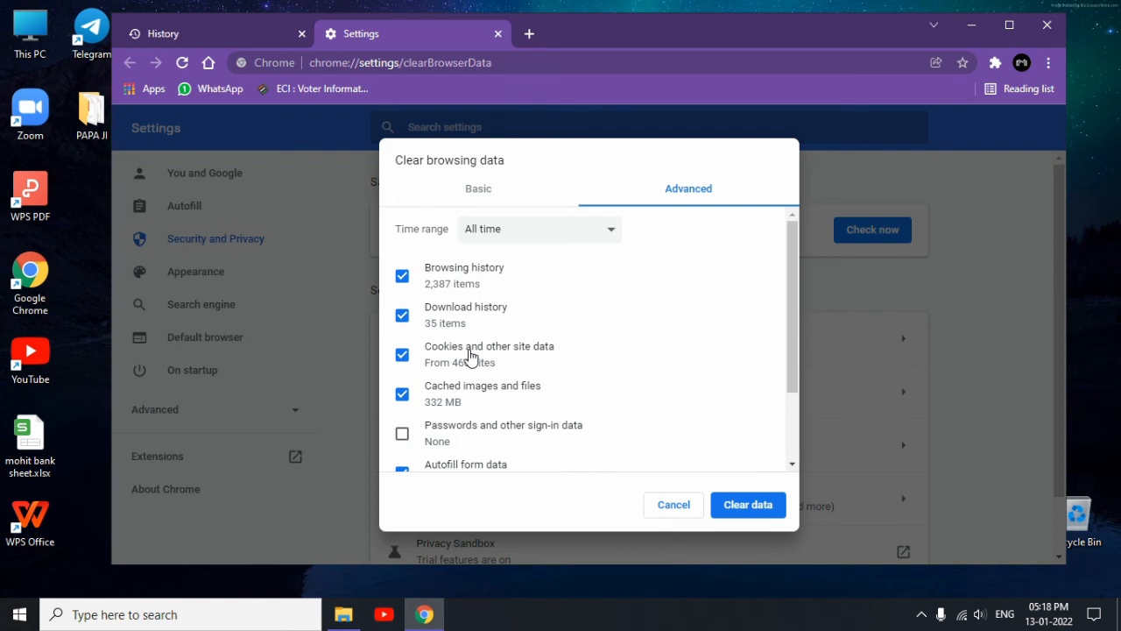
Exclude cookies and other site data and autofill form data, and clear the remaining selected browsing data for all time.
{"action": "left_click", "coordinate": [402, 354]}
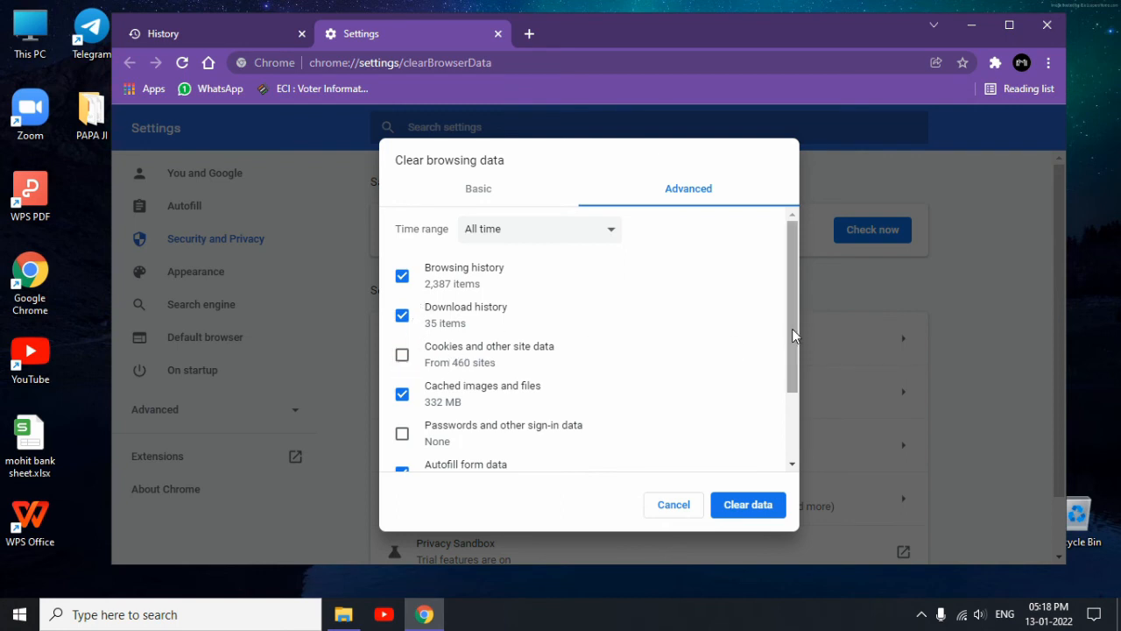
{"action": "left_click_drag", "start_coordinate": [793, 326], "coordinate": [799, 422]}
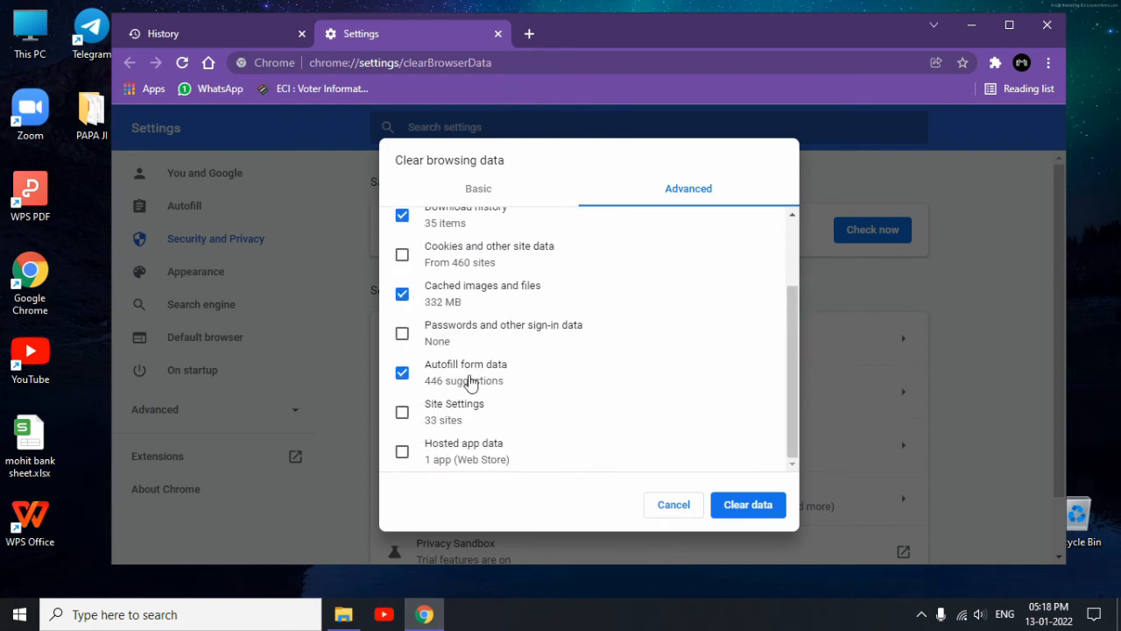
{"action": "left_click", "coordinate": [402, 372]}
{"action": "left_click", "coordinate": [741, 506]}
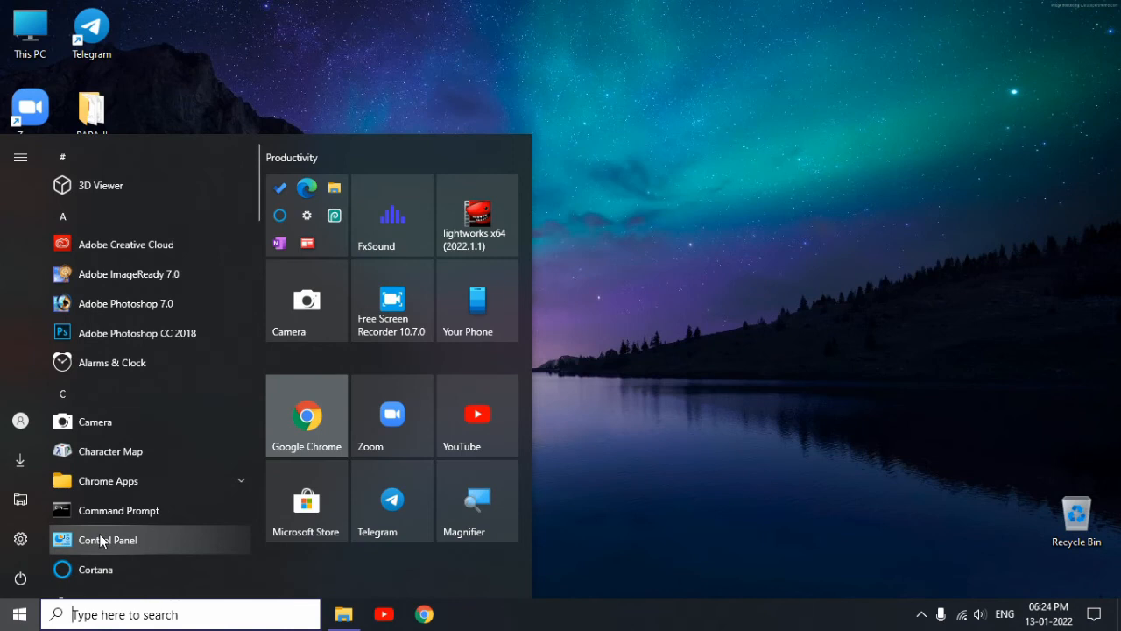
Open Power Options in Control Panel, choose the High performance plan, and close the window.
{"action": "left_click", "coordinate": [99, 533]}
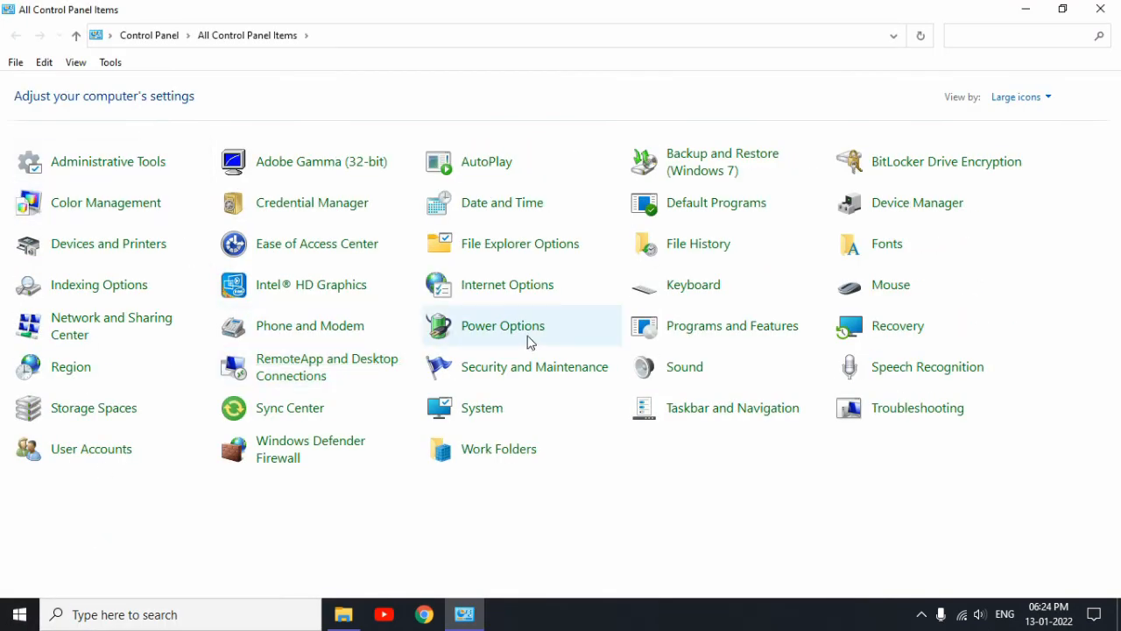
{"action": "left_click", "coordinate": [506, 333]}
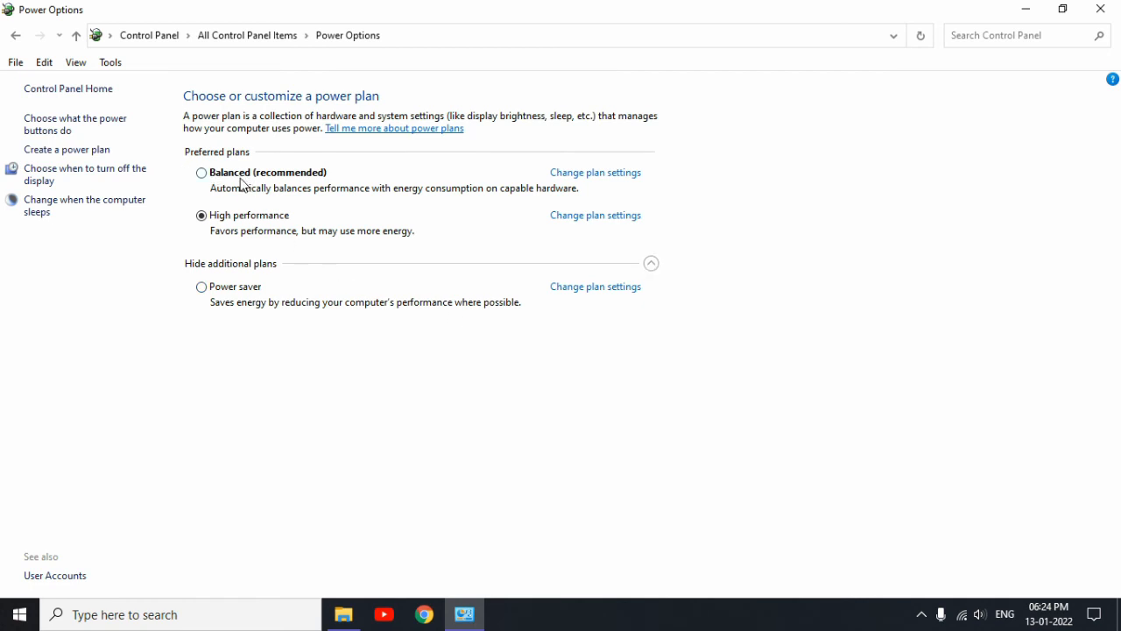
{"action": "left_click", "coordinate": [207, 182]}
{"action": "left_click", "coordinate": [651, 264]}
{"action": "left_click", "coordinate": [652, 263]}
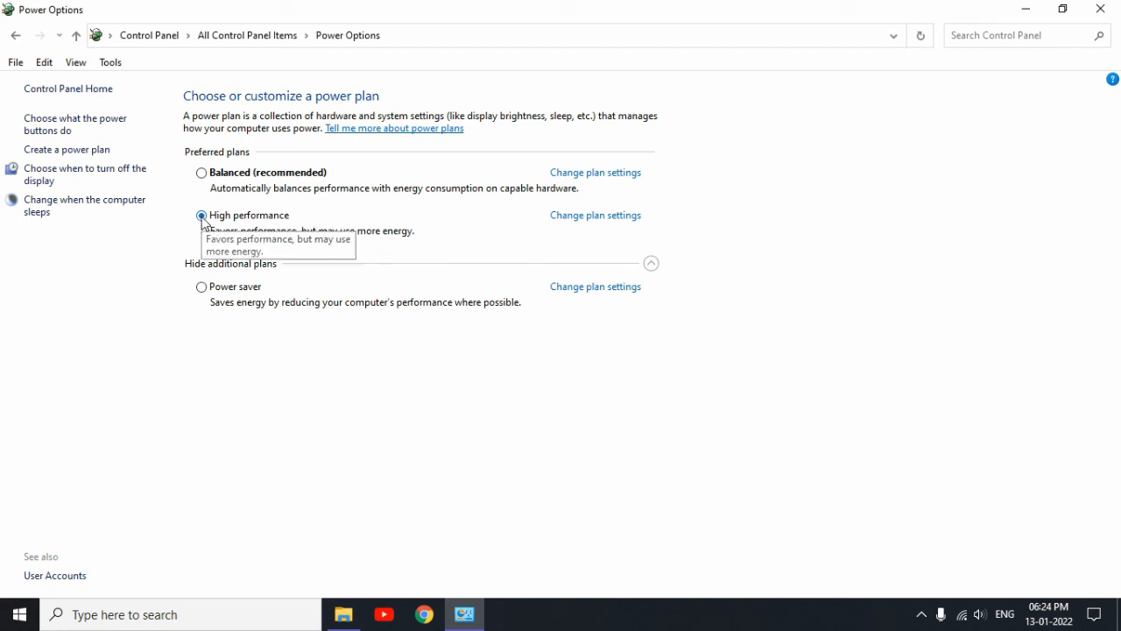
{"action": "left_click", "coordinate": [1109, 11]}
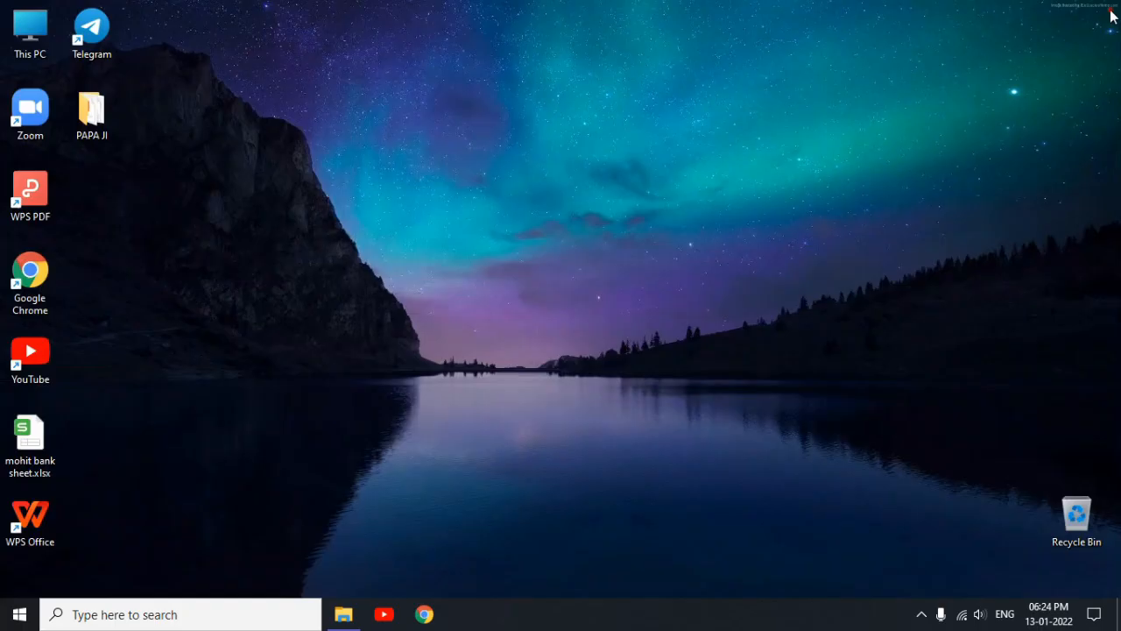
{"action": "right_click", "coordinate": [654, 197]}
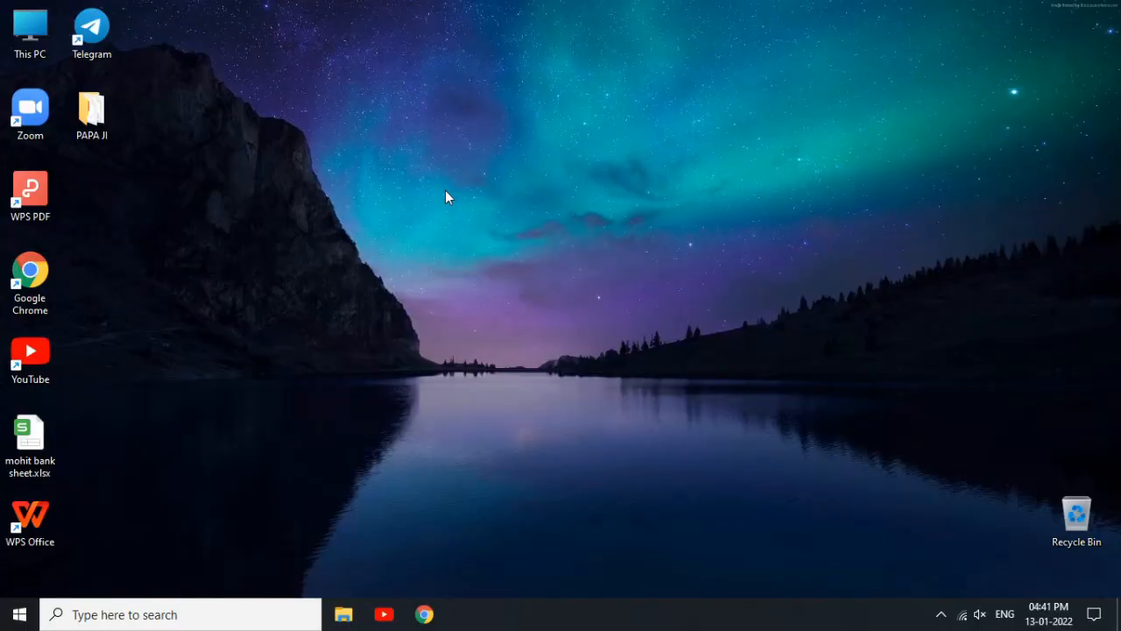